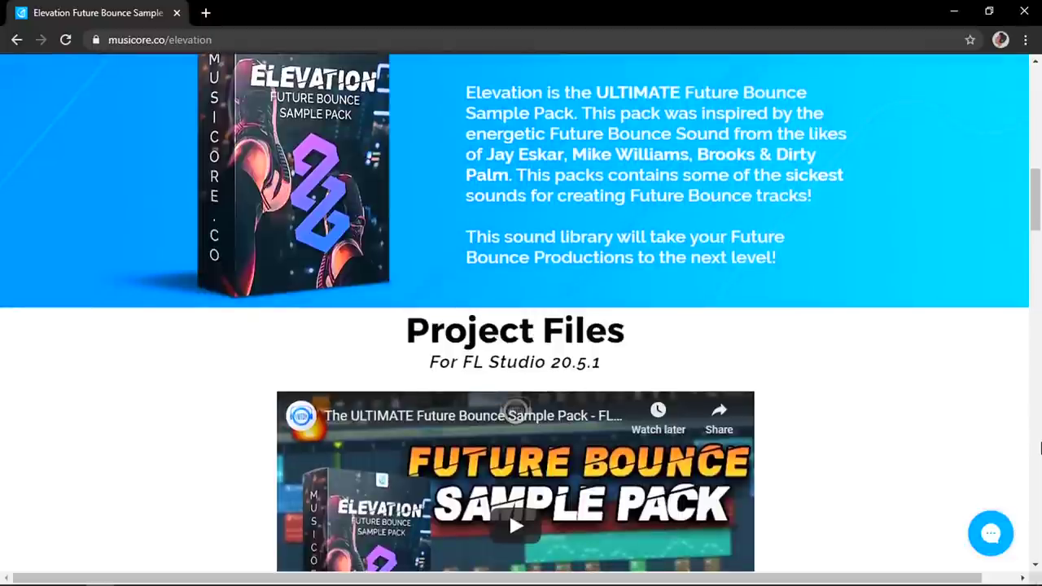
Review the Elevation sample pack page, covering its project files, samples, Serum and Sylenth1 presets, guarantees and testimonials
{"action": "scroll", "coordinate": [1040, 447], "scroll_direction": "down", "scroll_amount": 2}
{"action": "scroll", "coordinate": [1041, 447], "scroll_direction": "down", "scroll_amount": 4}
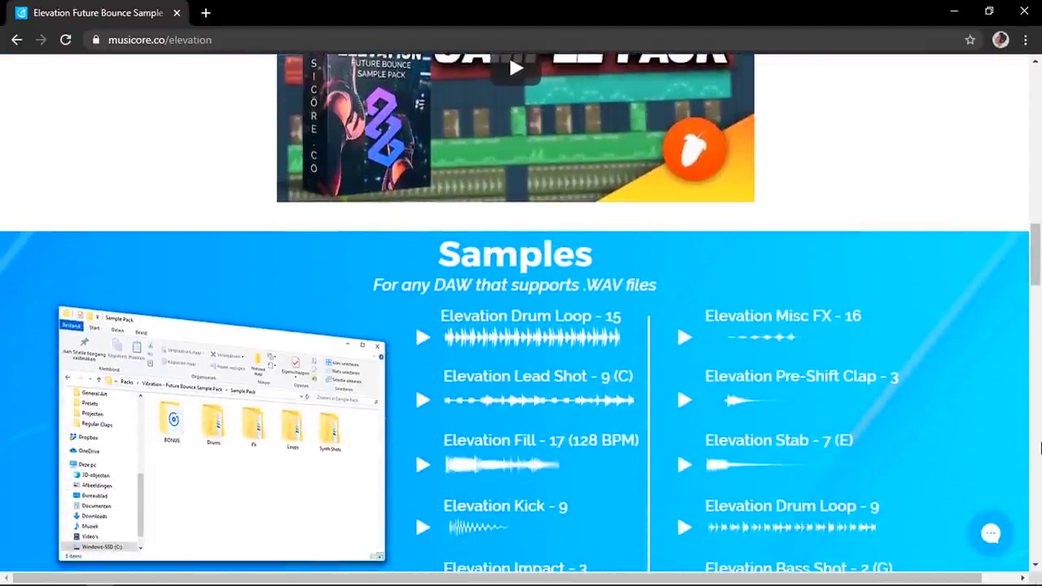
{"action": "scroll", "coordinate": [1040, 447], "scroll_direction": "down", "scroll_amount": 5}
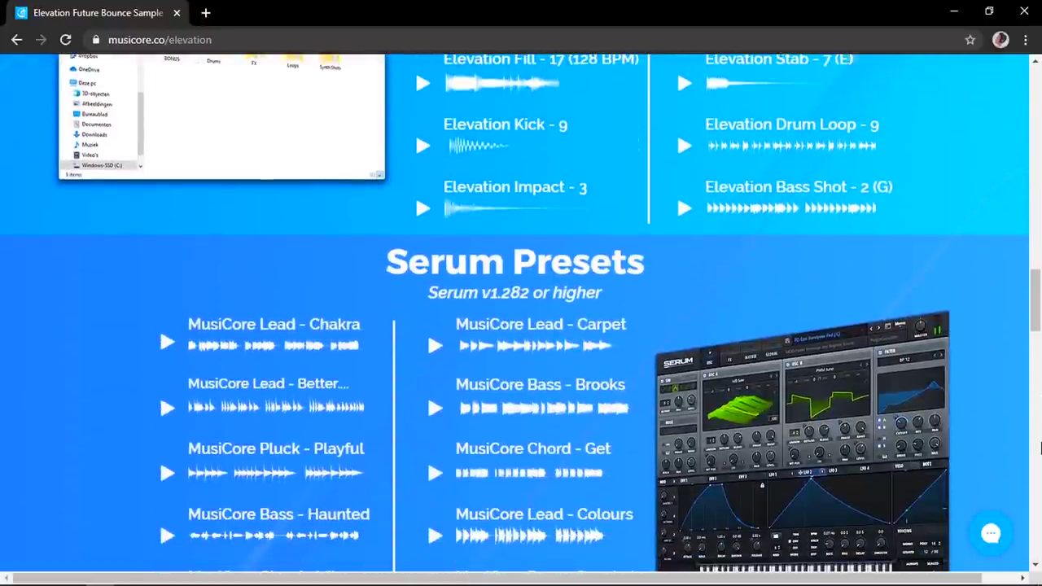
{"action": "scroll", "coordinate": [1041, 447], "scroll_direction": "down", "scroll_amount": 1}
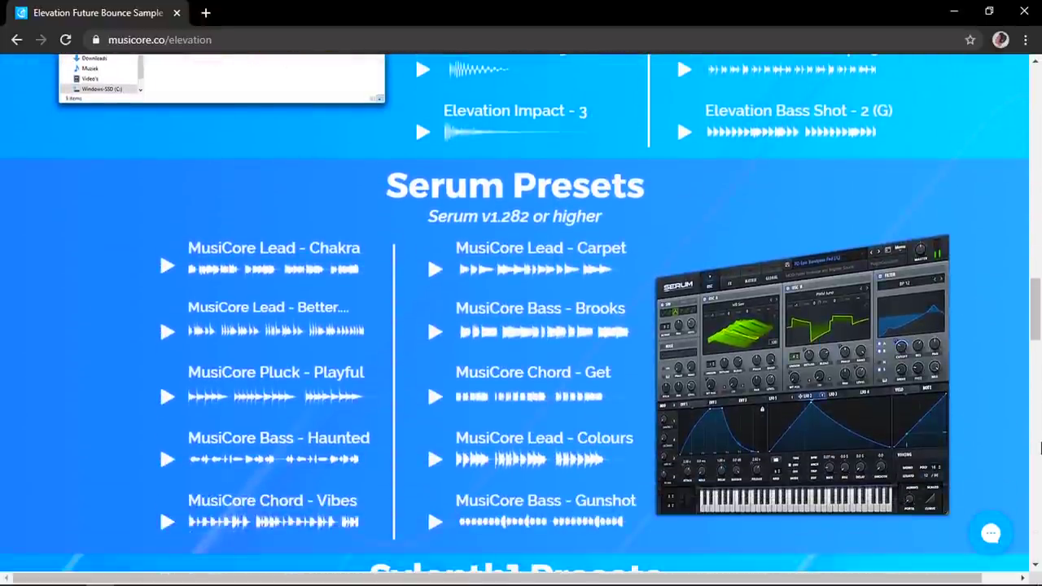
{"action": "scroll", "coordinate": [1040, 447], "scroll_direction": "down", "scroll_amount": 5}
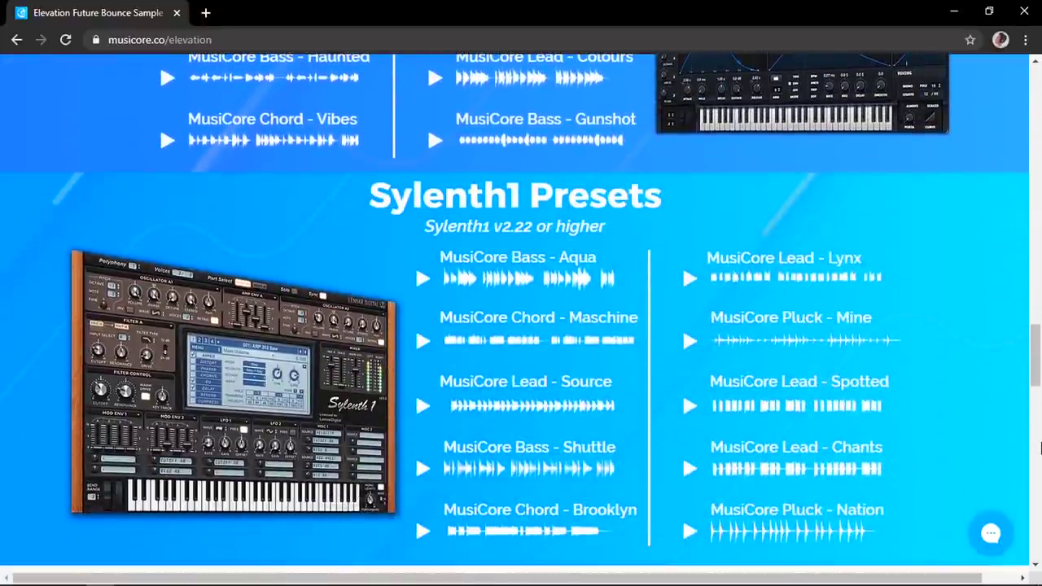
{"action": "scroll", "coordinate": [1040, 447], "scroll_direction": "down", "scroll_amount": 5}
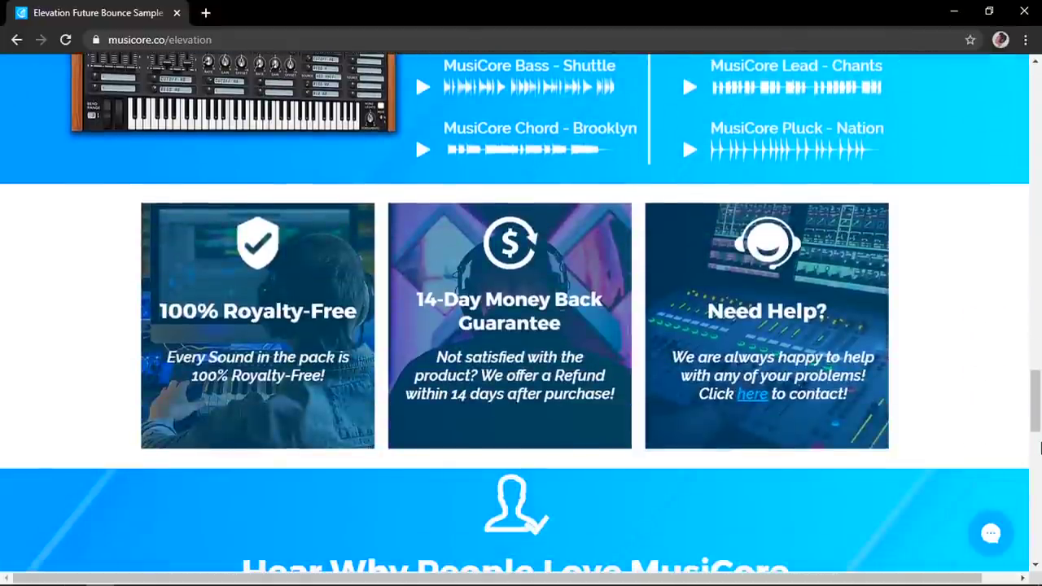
{"action": "scroll", "coordinate": [1041, 447], "scroll_direction": "down", "scroll_amount": 5}
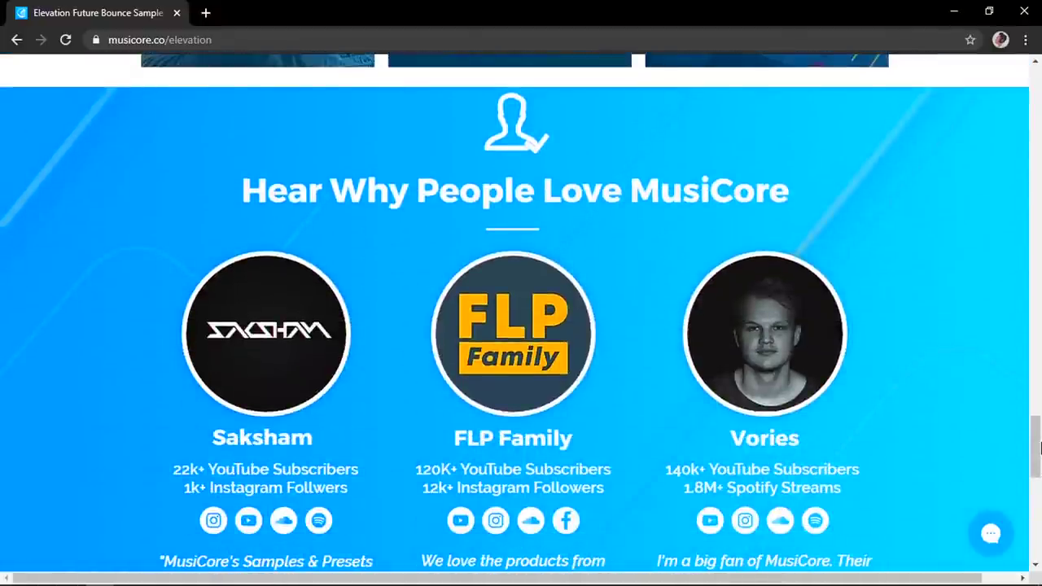
{"action": "scroll", "coordinate": [1040, 447], "scroll_direction": "down", "scroll_amount": 7}
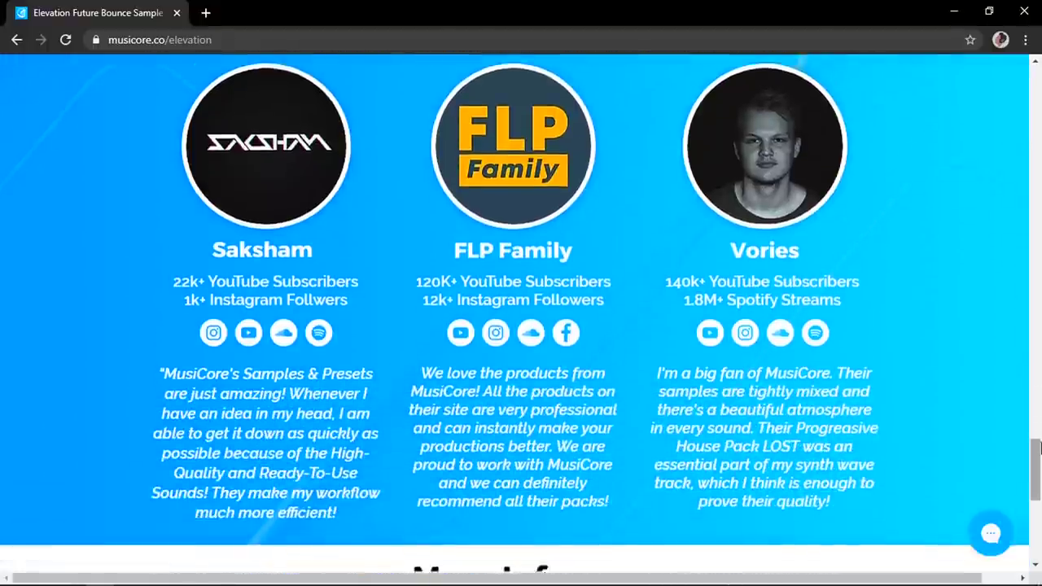
{"action": "scroll", "coordinate": [1041, 447], "scroll_direction": "down", "scroll_amount": 2}
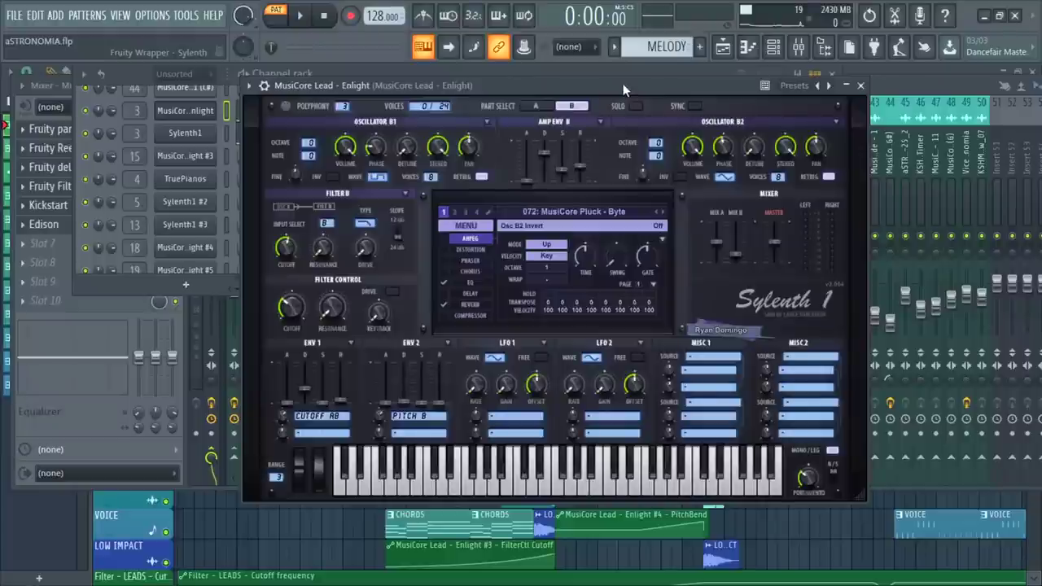
Place a D6 note and a C6 note after the two G5 notes in bar 1 of the MusiCore Lead - Enlight piano roll
{"action": "key", "text": "q"}
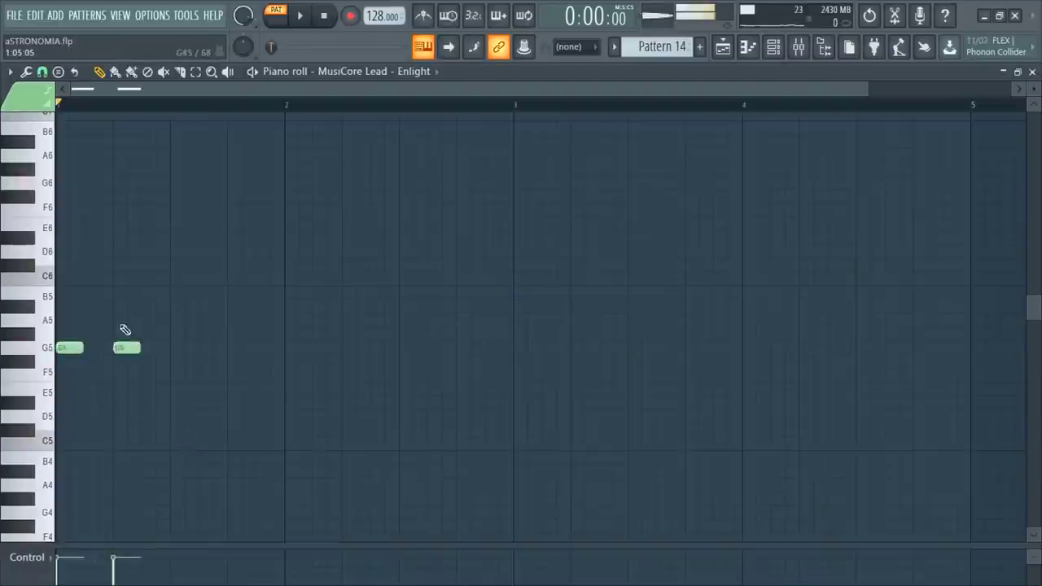
{"action": "key", "text": "space"}
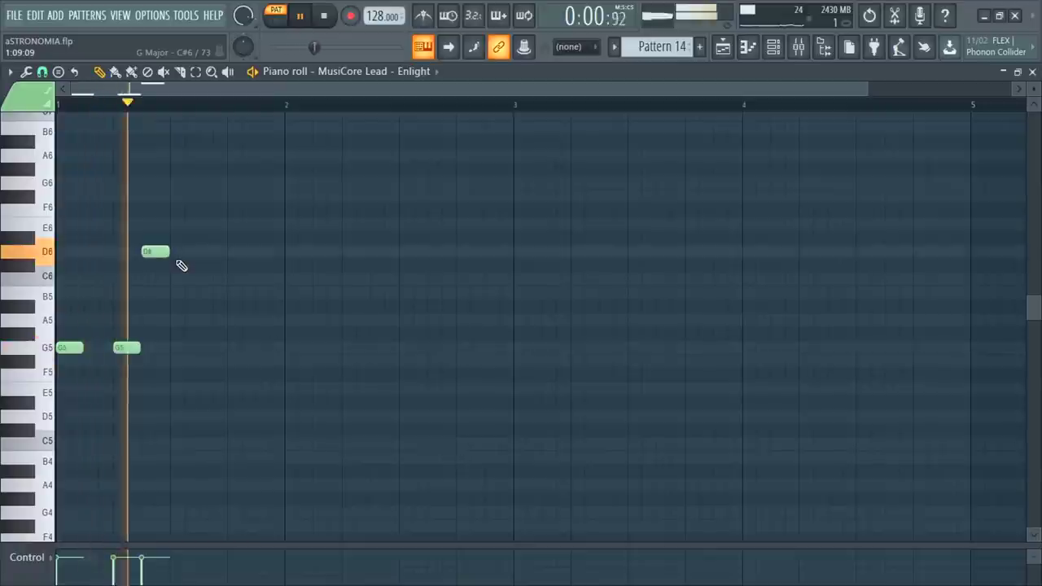
{"action": "left_click", "coordinate": [177, 279]}
{"action": "key", "text": "space"}
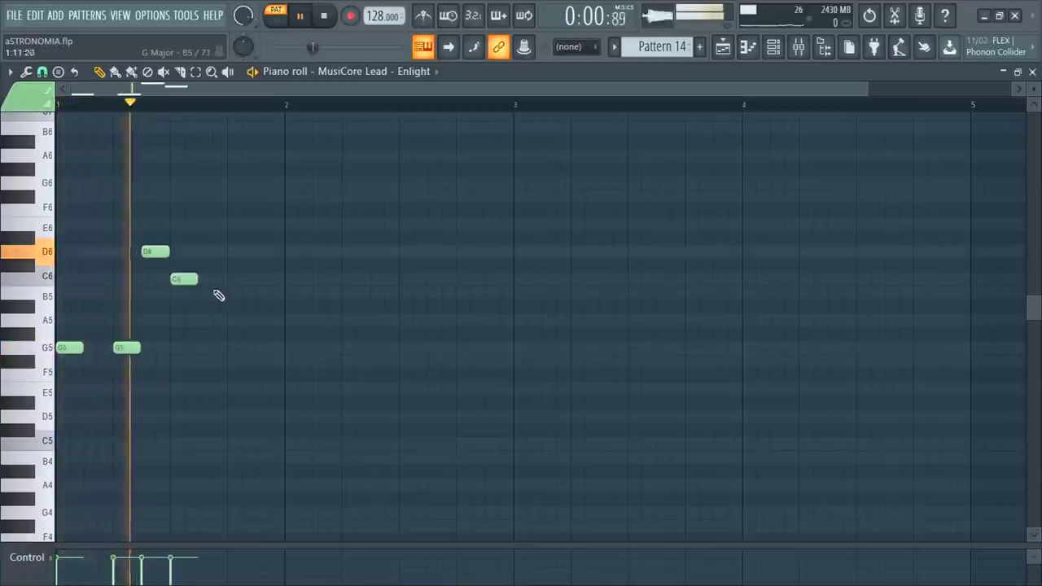
Add an A#5 note late in bar 1 and an A5 note at the start of bar 2, and audition the melody
{"action": "left_click", "coordinate": [233, 280]}
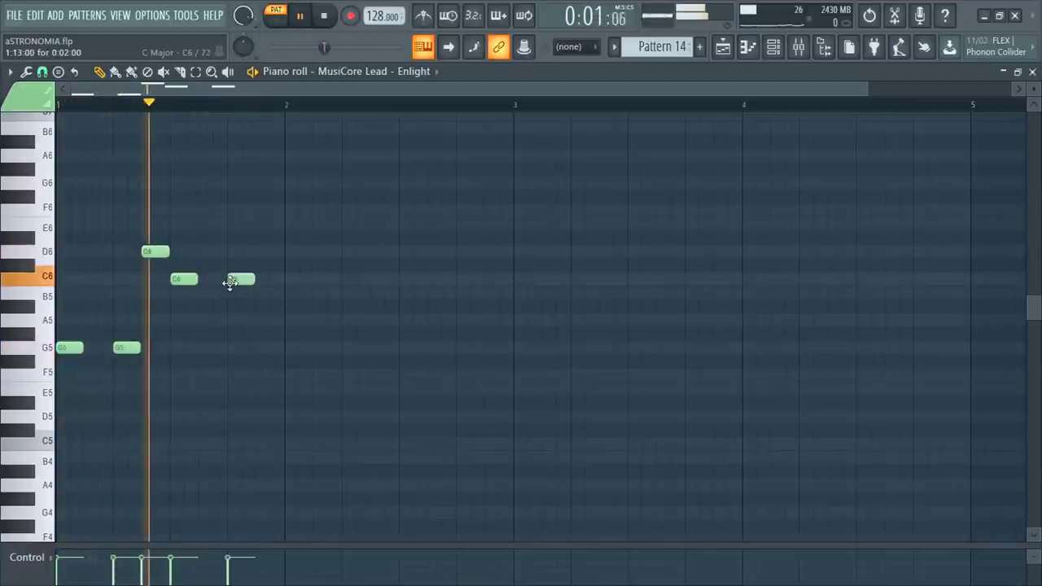
{"action": "key", "text": "space"}
{"action": "right_click", "coordinate": [236, 280]}
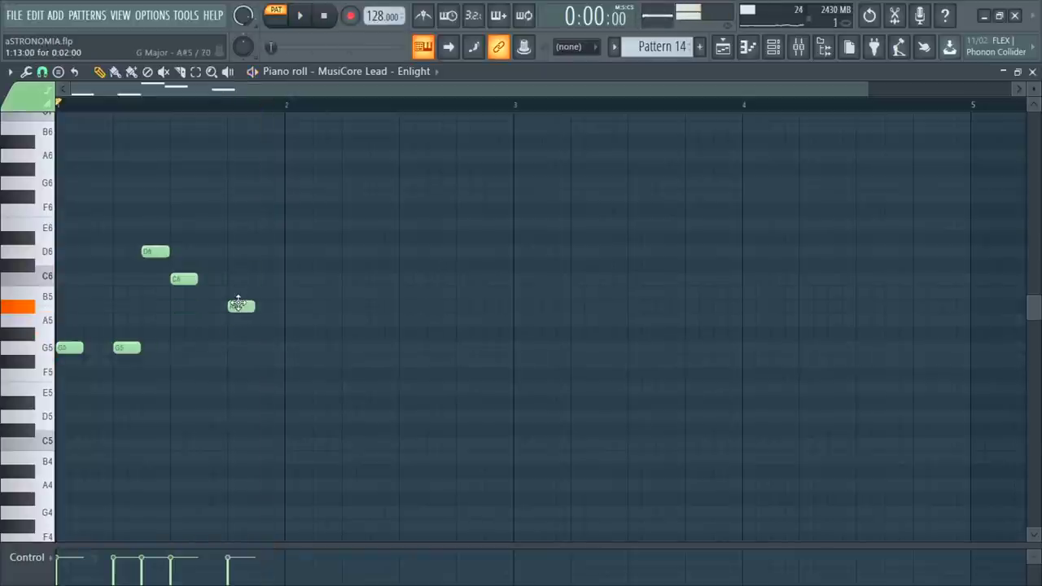
{"action": "left_click", "coordinate": [291, 294]}
{"action": "left_click_drag", "start_coordinate": [297, 297], "coordinate": [296, 326]}
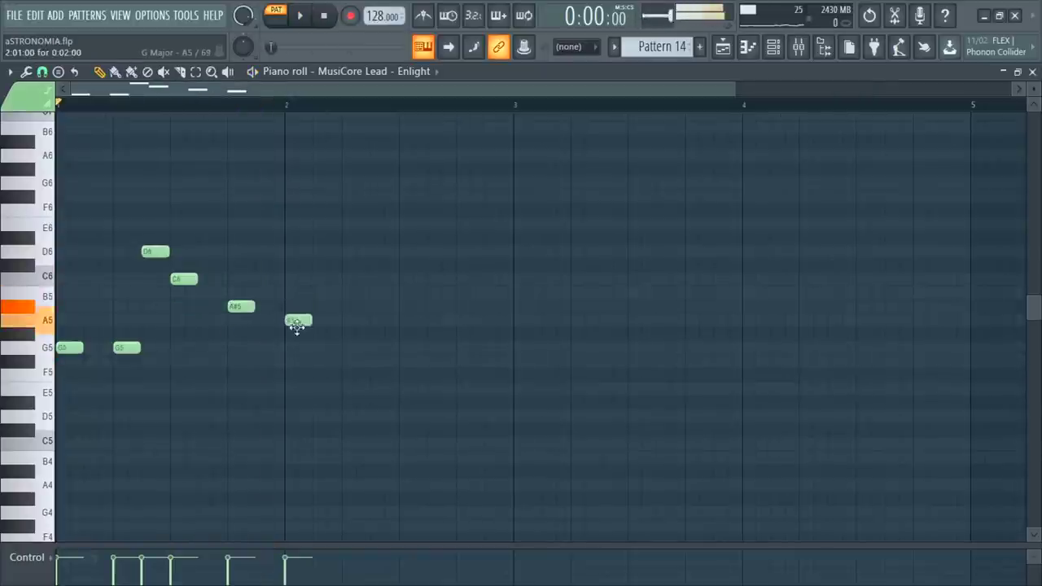
{"action": "key", "text": "space"}
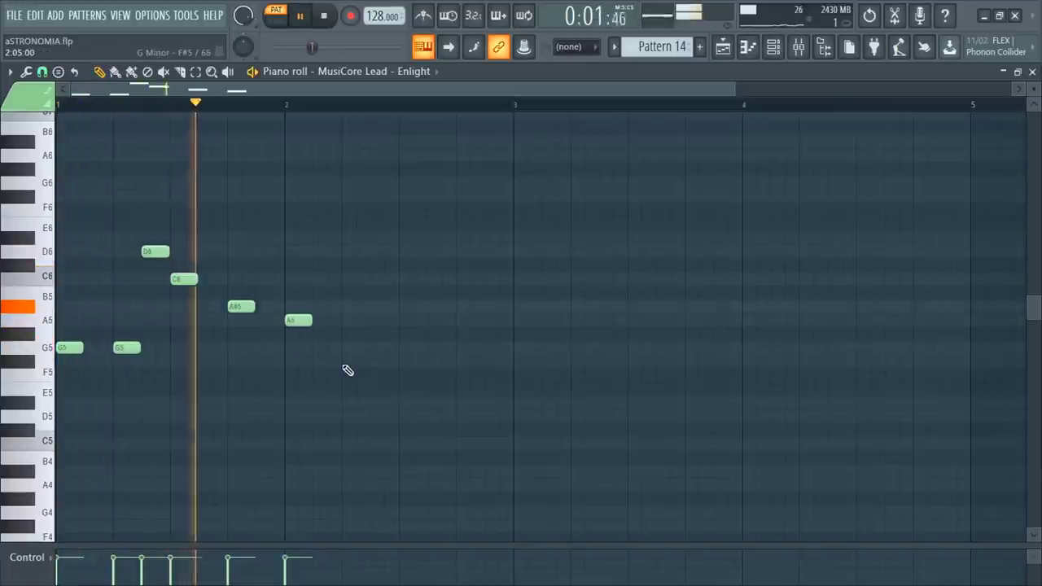
Play back the complete four-bar MELODY pattern in the piano roll
{"action": "key", "text": "space"}
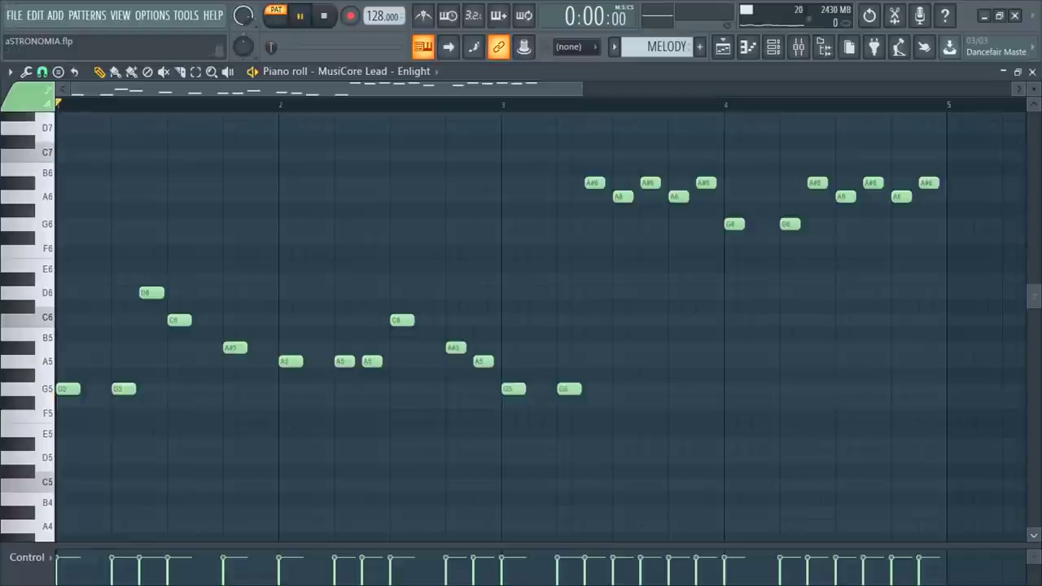
{"action": "key", "text": "space"}
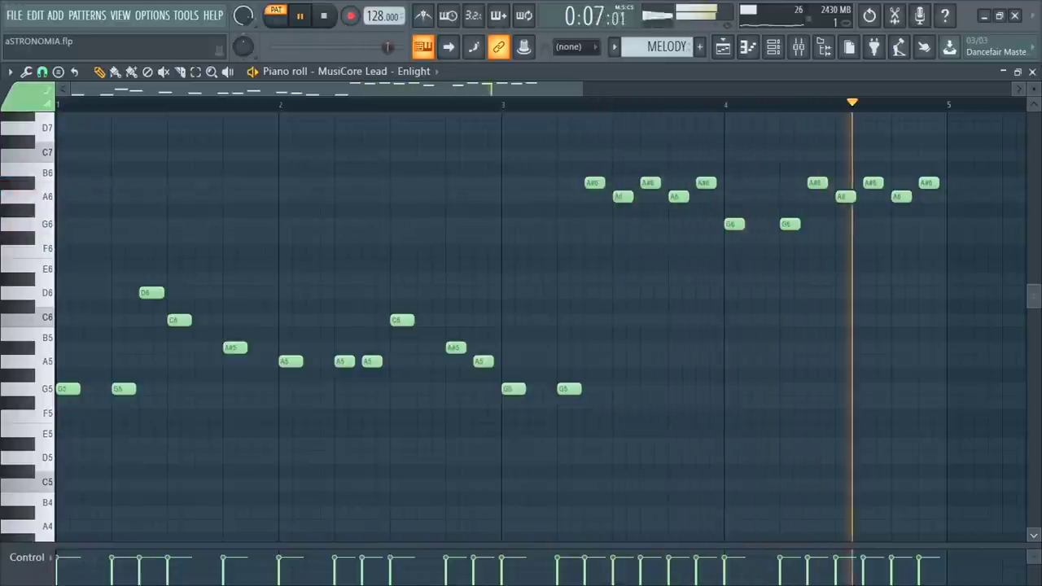
{"action": "key", "text": "space"}
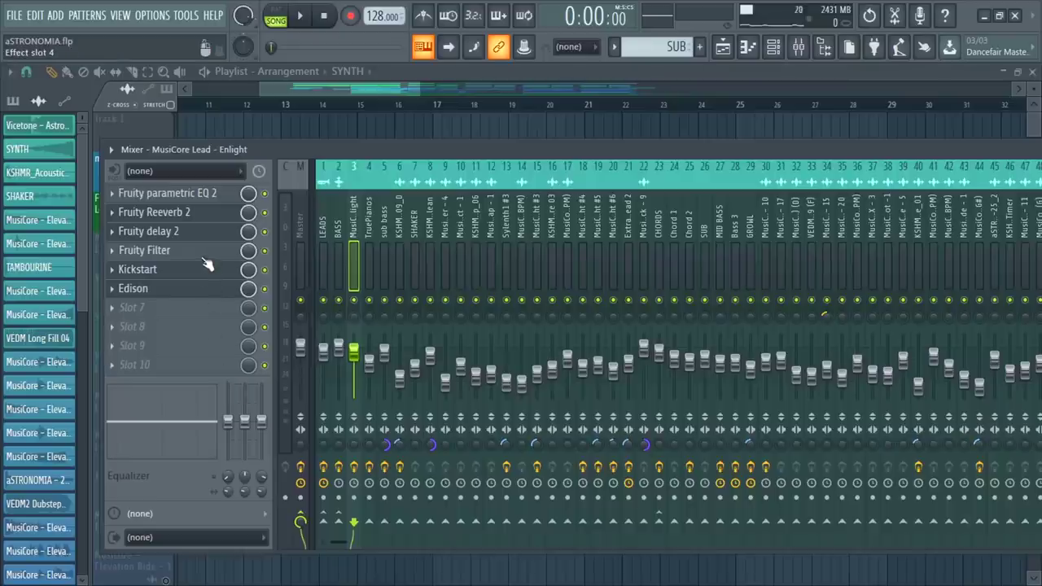
Create an automation clip for the Fruity Filter cutoff frequency on the MusiCore Lead - Enlight mixer track
{"action": "left_click", "coordinate": [205, 254]}
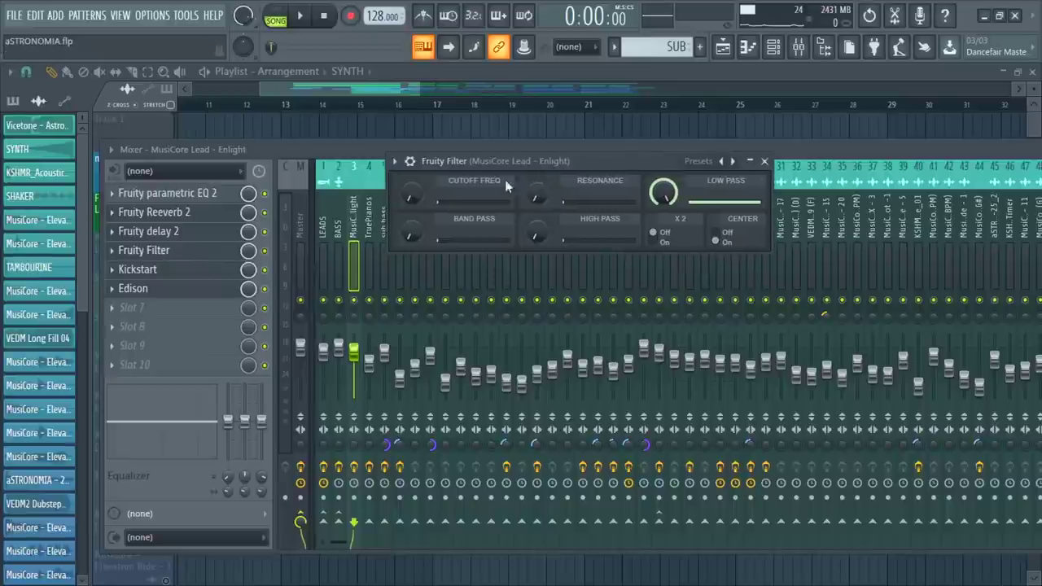
{"action": "right_click", "coordinate": [419, 198]}
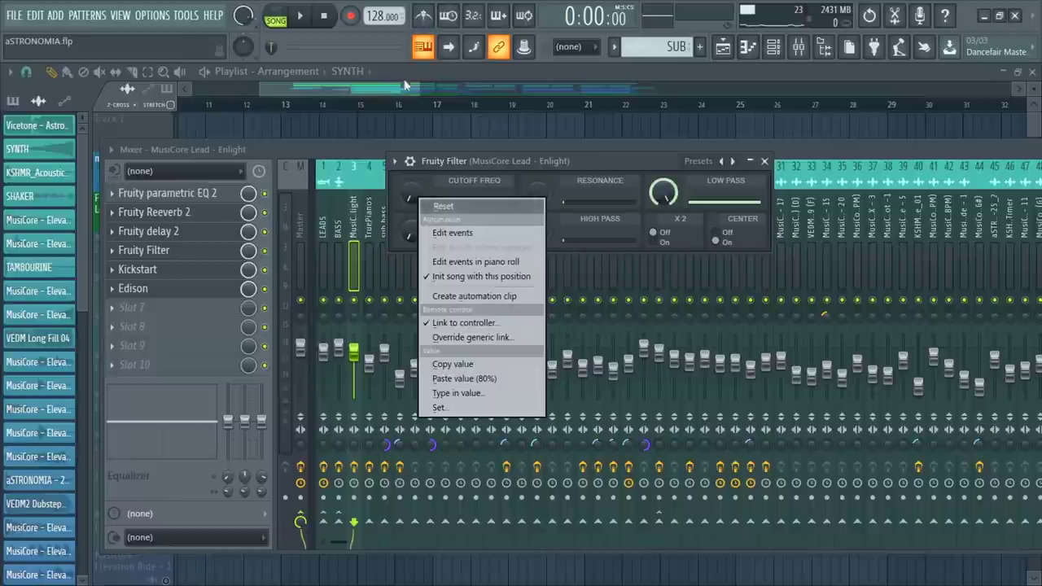
{"action": "left_click", "coordinate": [465, 297]}
{"action": "left_click", "coordinate": [365, 110]}
Audition the soloed melody with its cutoff automation, including the piano, sub and synth layers, from about bar 15
{"action": "key", "text": "space"}
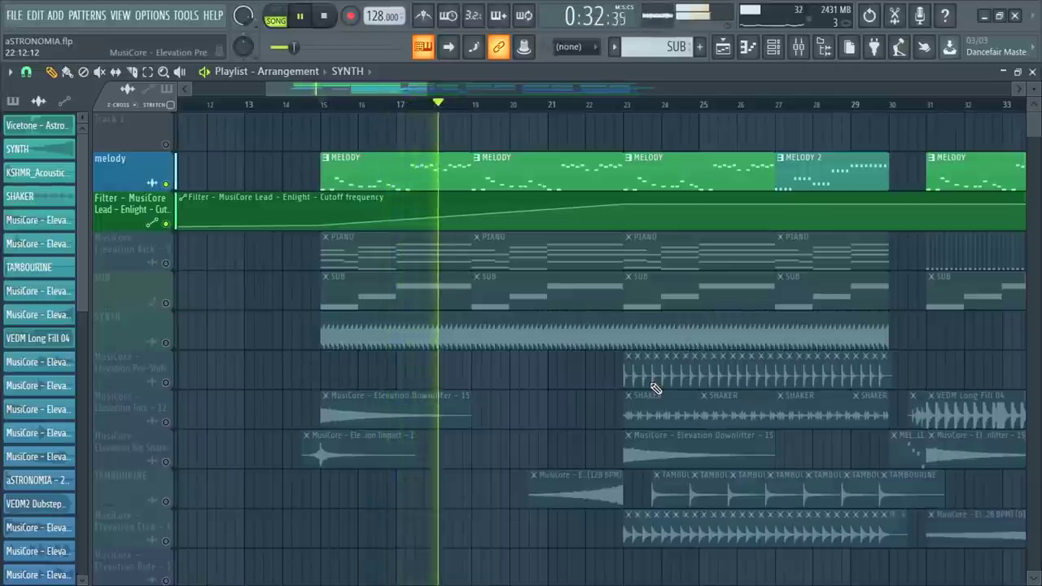
{"action": "key", "text": "space"}
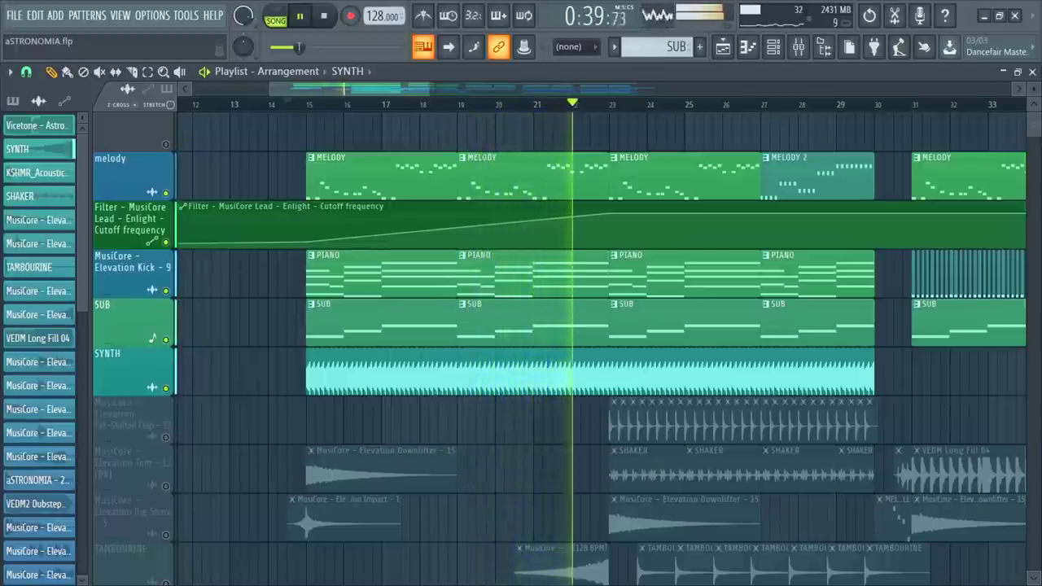
{"action": "key", "text": "space"}
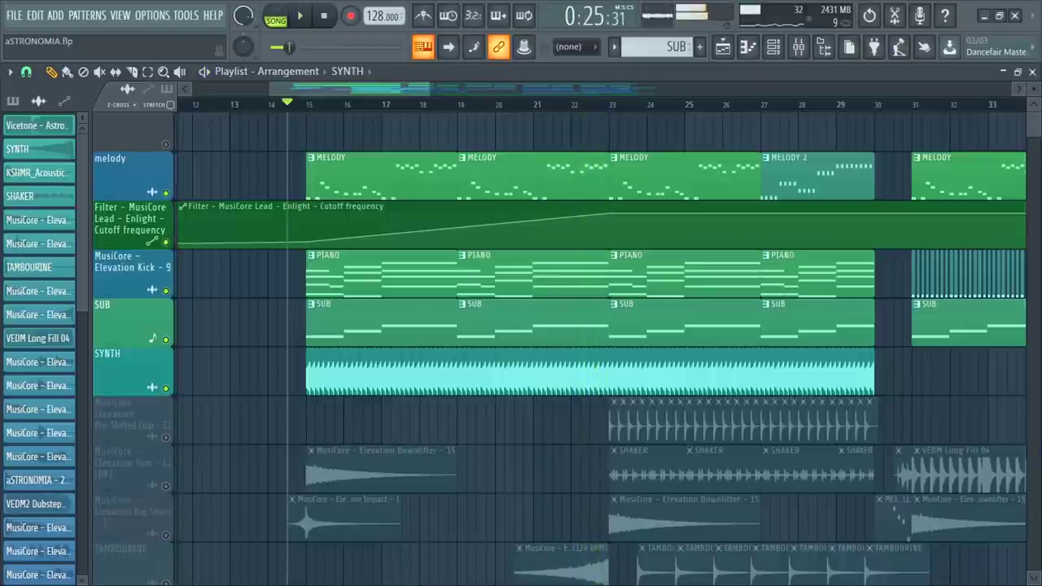
Audition the soloed downlifter and impact effects and the ARP clips in the playlist
{"action": "key", "text": "space"}
{"action": "scroll", "coordinate": [602, 350], "scroll_direction": "down", "scroll_amount": 4}
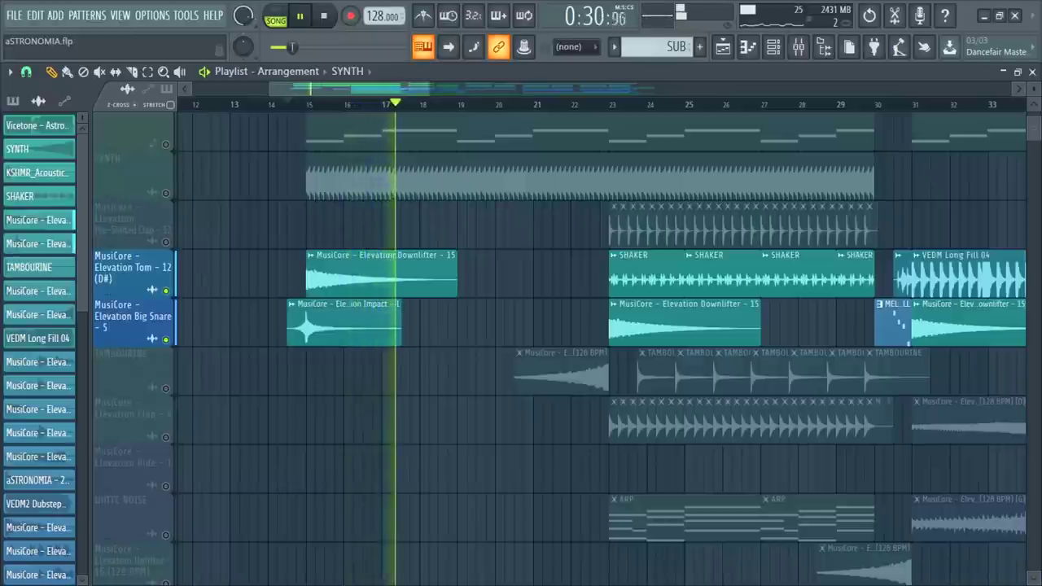
{"action": "key", "text": "space"}
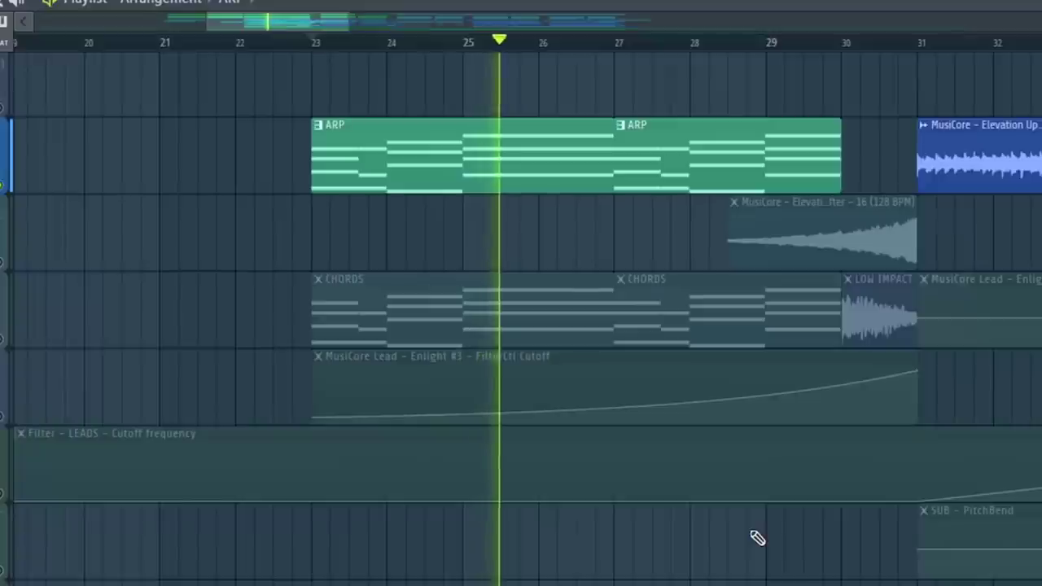
{"action": "key", "text": "space"}
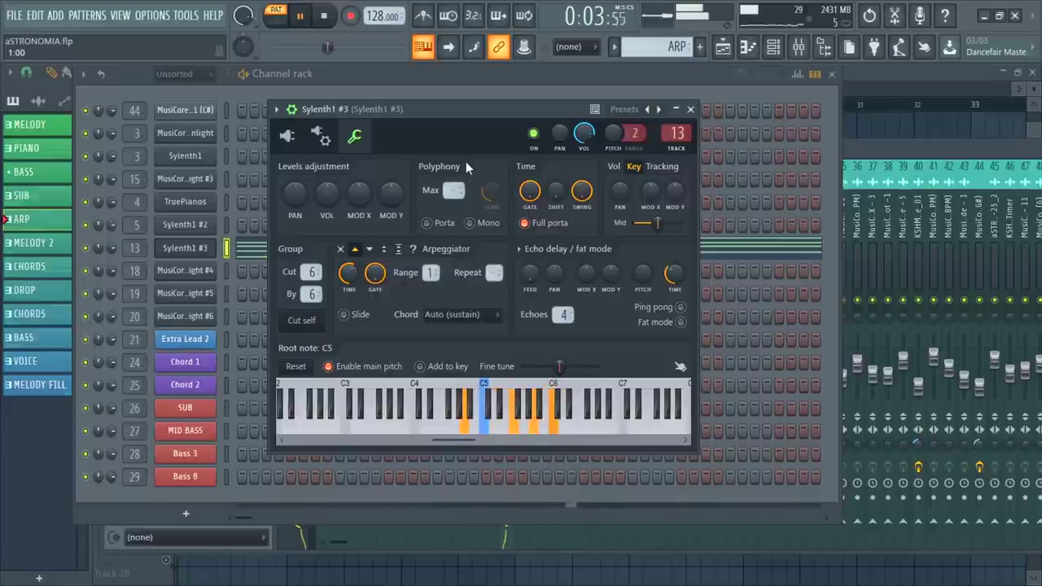
Bring up the automation options for the CHORDS synth's last tweaked filter control cutoff, and return to the playlist
{"action": "key", "text": "space"}
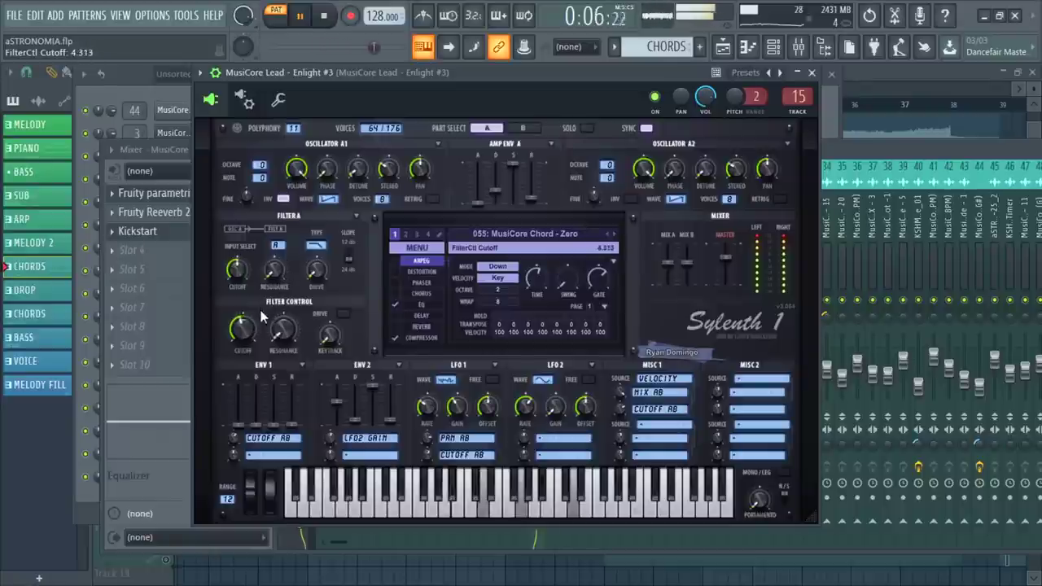
{"action": "left_click", "coordinate": [186, 16]}
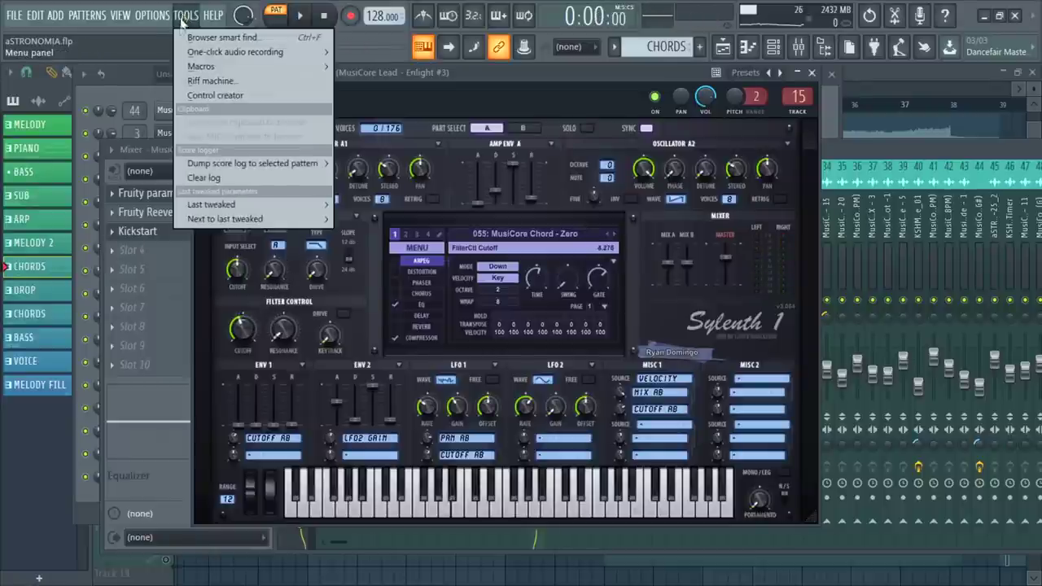
{"action": "mouse_move", "coordinate": [213, 205]}
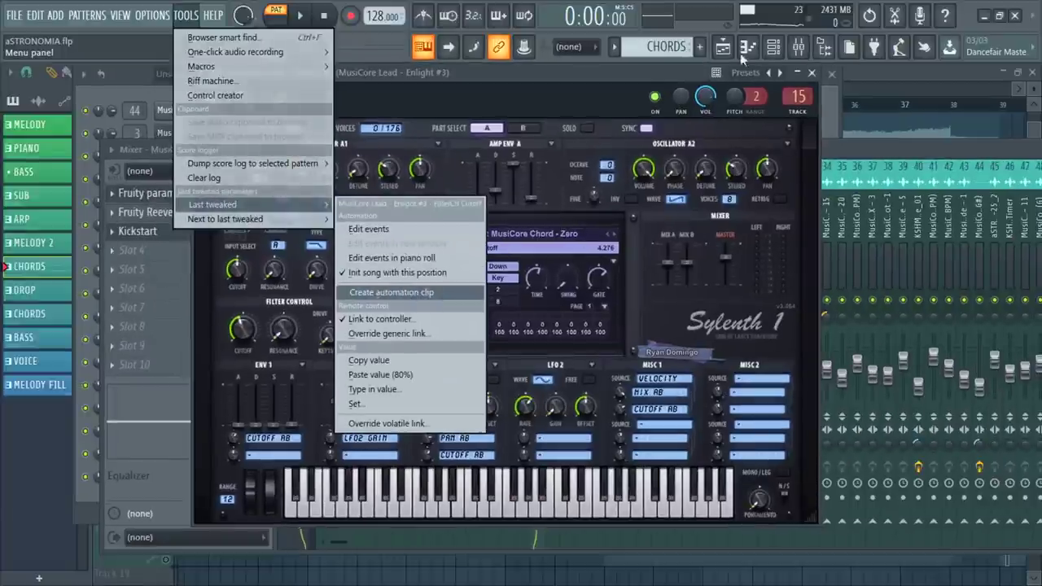
{"action": "left_click", "coordinate": [732, 47]}
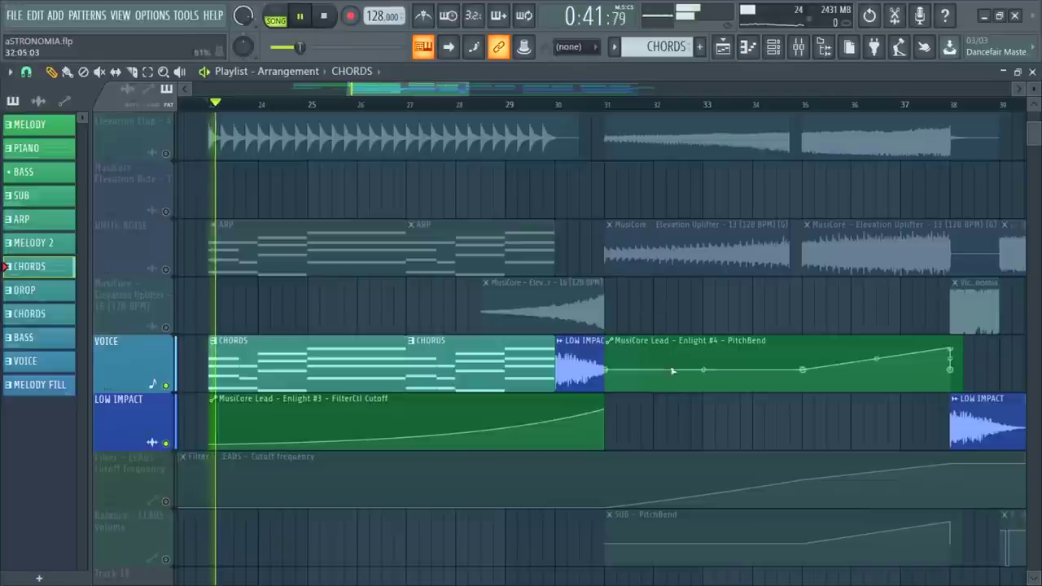
Audition the acoustic kick, shaker and downlifter tracks one at a time, each soloed from bar 23
{"action": "scroll", "coordinate": [739, 452], "scroll_direction": "down", "scroll_amount": 2}
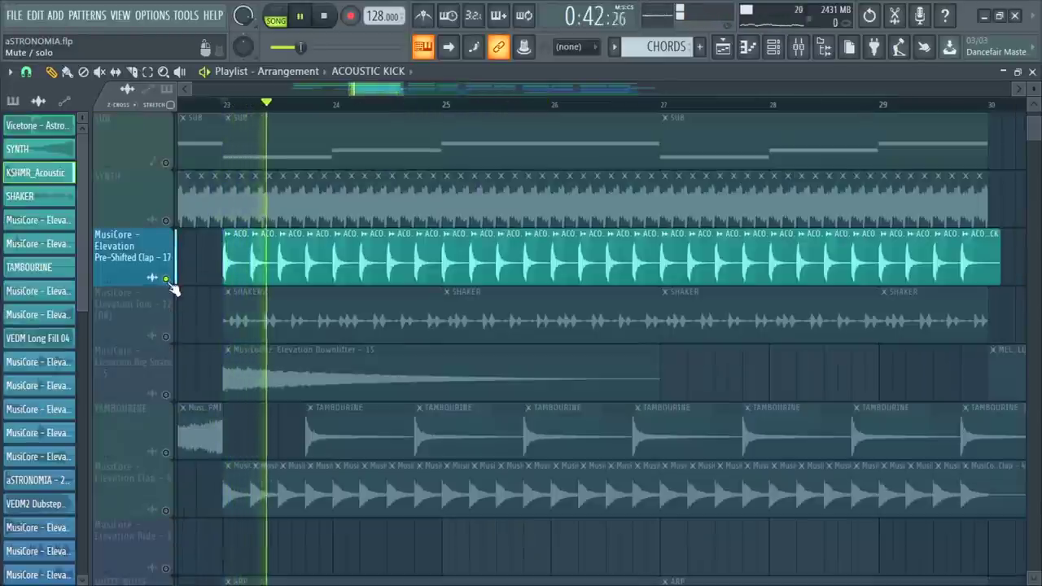
{"action": "key", "text": "space"}
{"action": "left_click", "coordinate": [167, 336], "text": "ctrl"}
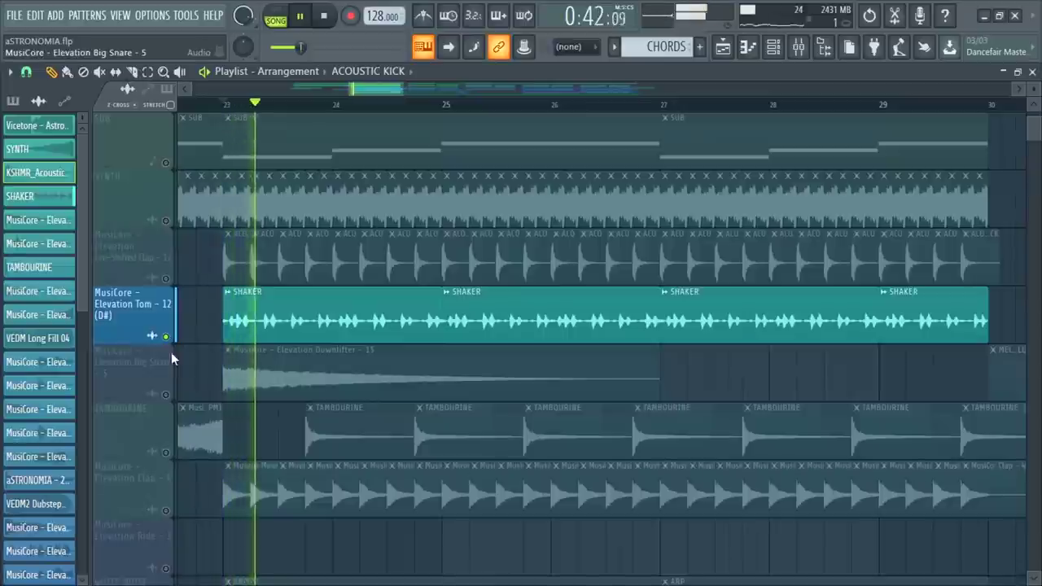
{"action": "key", "text": "space"}
{"action": "left_click", "coordinate": [167, 395], "text": "ctrl"}
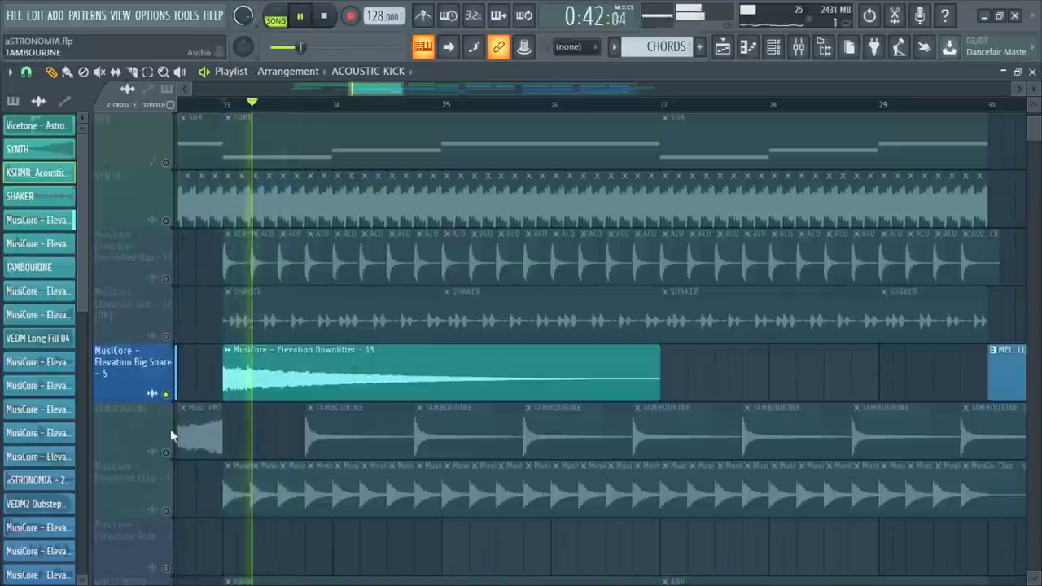
{"action": "key", "text": "space"}
Solo the Elevation Clap - 4 track and the TAMBOURINE track in turn, and play each from bar 23
{"action": "left_click", "coordinate": [167, 511], "text": "ctrl"}
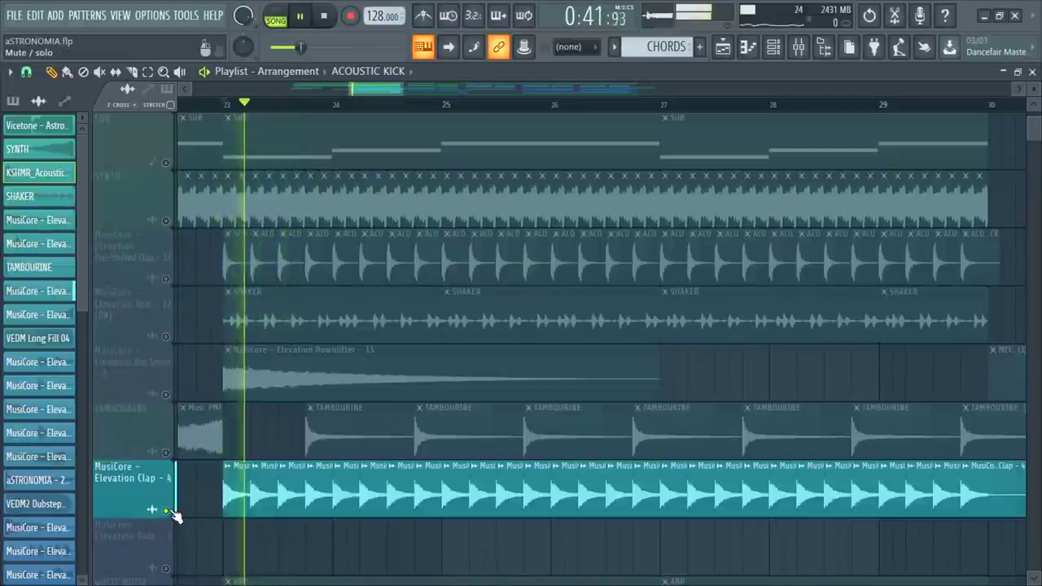
{"action": "key", "text": "space"}
{"action": "left_click", "coordinate": [166, 453], "text": "ctrl"}
{"action": "key", "text": "space"}
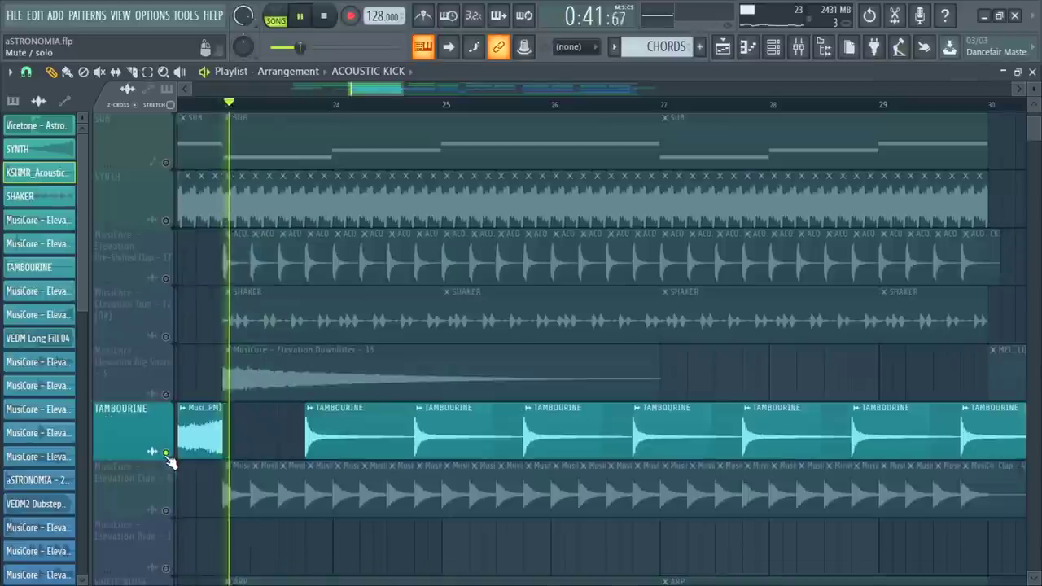
Bring the Elevation Clap, downlifter, shaker and acoustic kick tracks back in alongside the tambourine
{"action": "left_click", "coordinate": [167, 511]}
{"action": "left_click", "coordinate": [166, 394]}
{"action": "left_click", "coordinate": [166, 336]}
{"action": "left_click", "coordinate": [166, 279]}
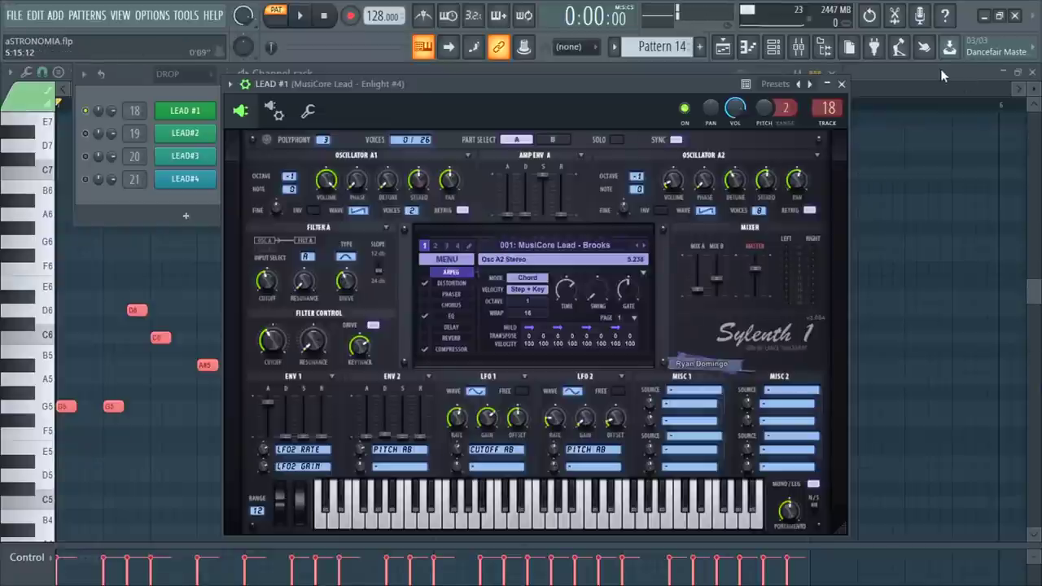
Remove the second G5 from Pattern 14's LEAD #1 melody and move the D6 and C6 in bar 1 earlier, checking by playback
{"action": "left_click", "coordinate": [940, 73]}
{"action": "key", "text": "space"}
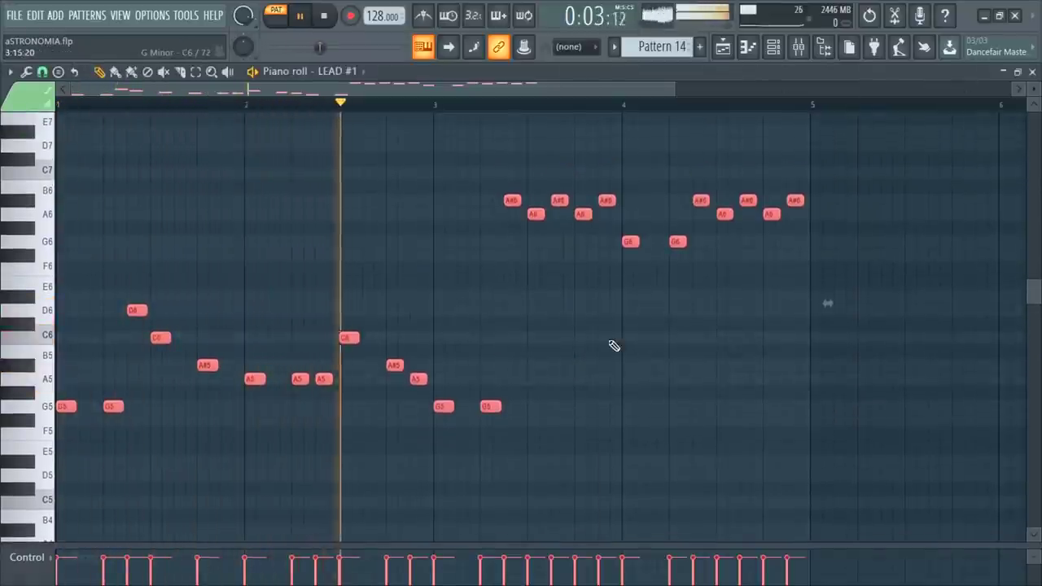
{"action": "left_click", "coordinate": [164, 419]}
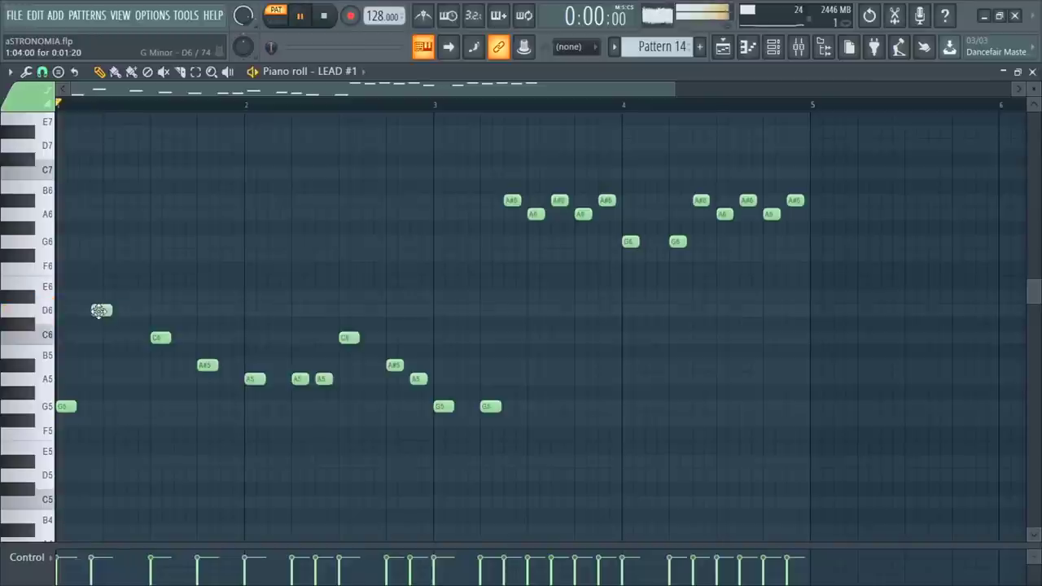
{"action": "key", "text": "space"}
{"action": "key", "text": "space"}
{"action": "scroll", "coordinate": [205, 368], "scroll_direction": "down", "scroll_amount": 2}
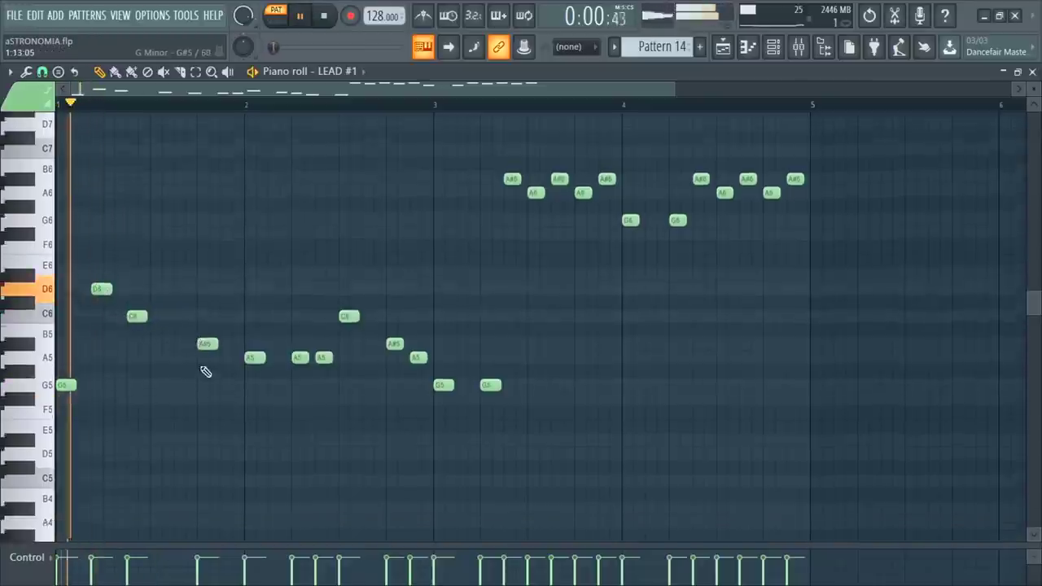
{"action": "left_click", "coordinate": [112, 298]}
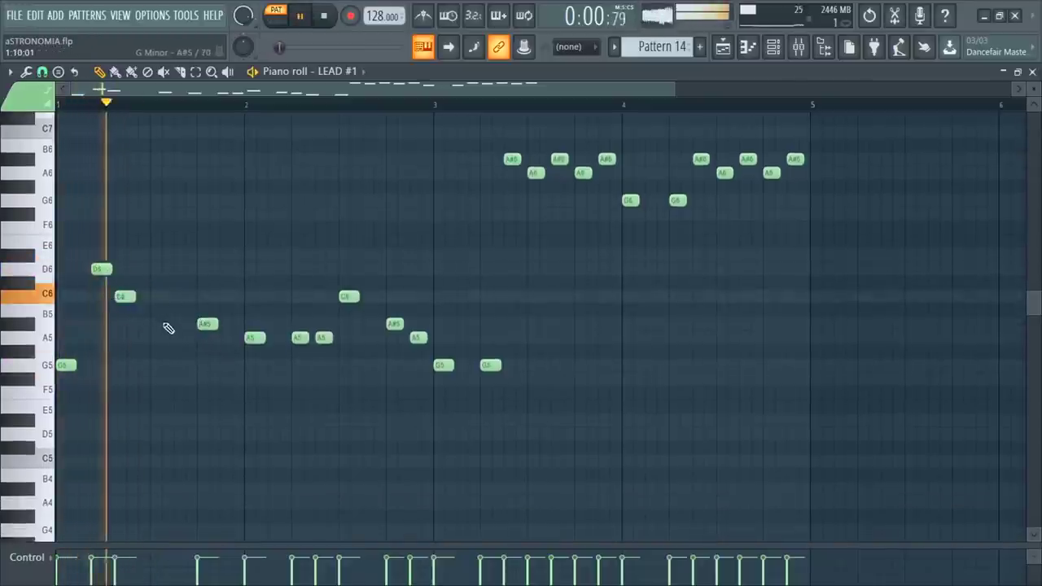
{"action": "key", "text": "space"}
Add a C6 midway through bar 1, and shift the A#5 that follows slightly earlier and up to C6
{"action": "left_click", "coordinate": [157, 366]}
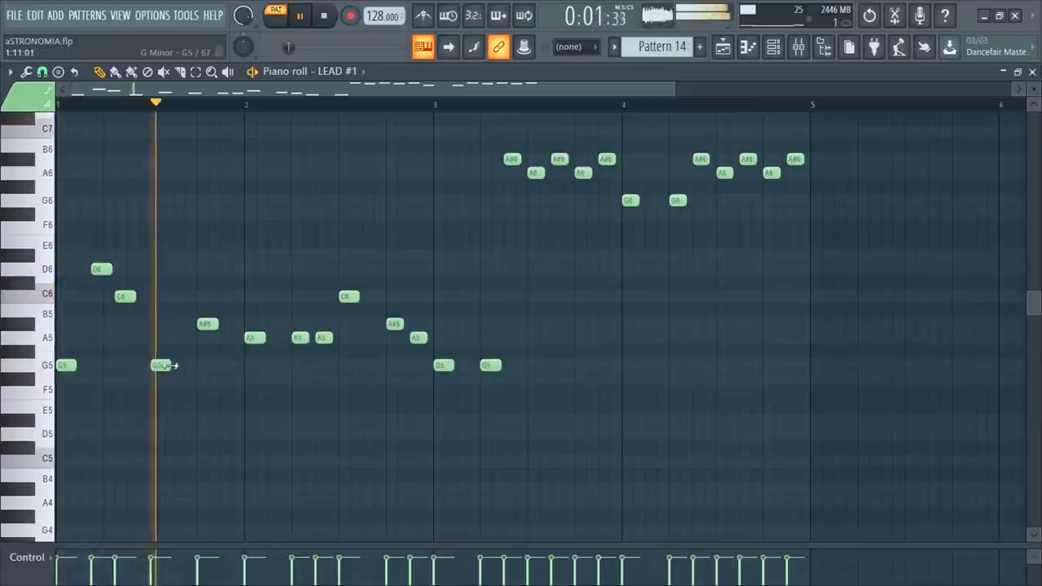
{"action": "left_click", "coordinate": [157, 325]}
{"action": "left_click_drag", "start_coordinate": [203, 325], "coordinate": [196, 324]}
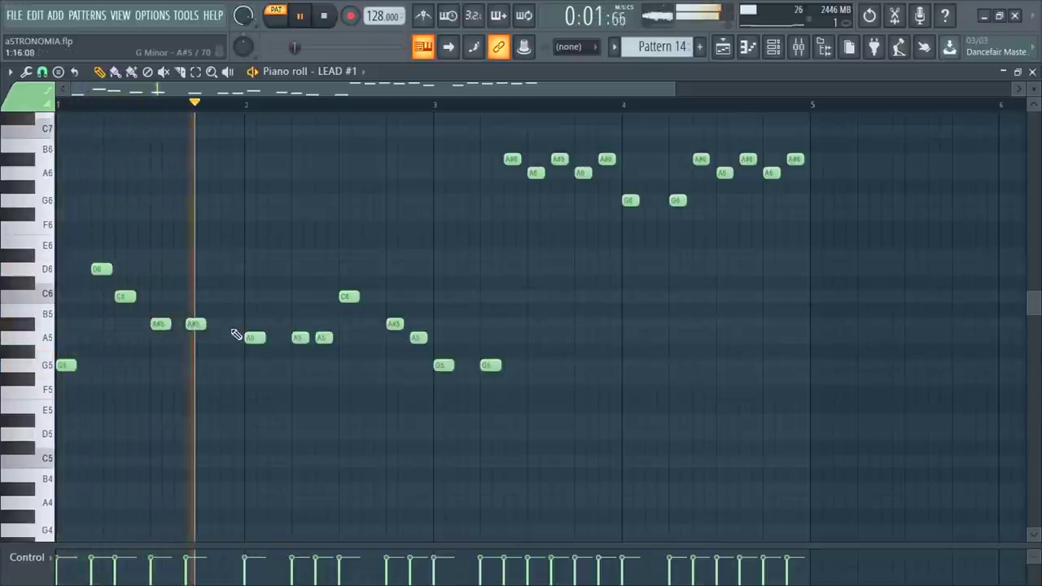
{"action": "left_click", "coordinate": [157, 297]}
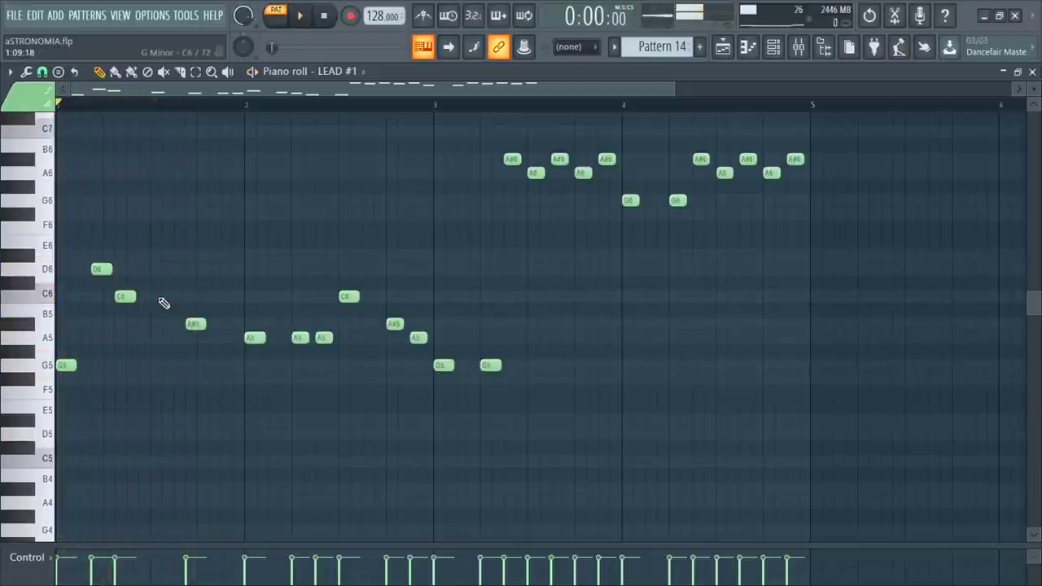
{"action": "left_click_drag", "start_coordinate": [195, 323], "coordinate": [195, 296]}
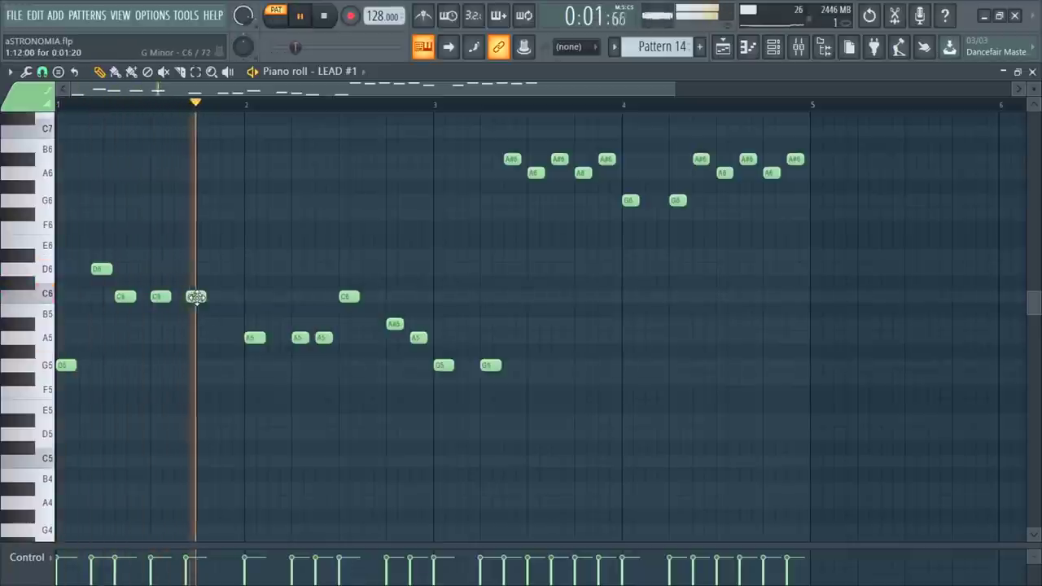
Add an A#5 note near the end of bar 1, just before the A5 that opens bar 2, and play the melody
{"action": "left_click", "coordinate": [227, 338]}
{"action": "key", "text": "space"}
{"action": "left_click_drag", "start_coordinate": [212, 338], "coordinate": [217, 324]}
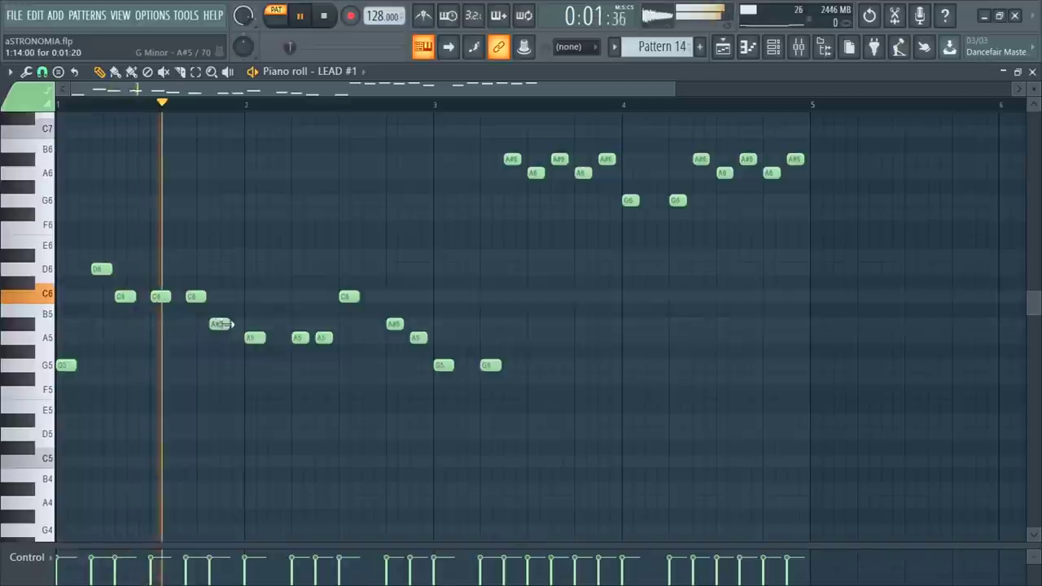
{"action": "key", "text": "space"}
{"action": "key", "text": "space"}
Delete the third A5 in bar 2, move the second A5 and the C6 earlier, and play the melody
{"action": "right_click", "coordinate": [321, 339]}
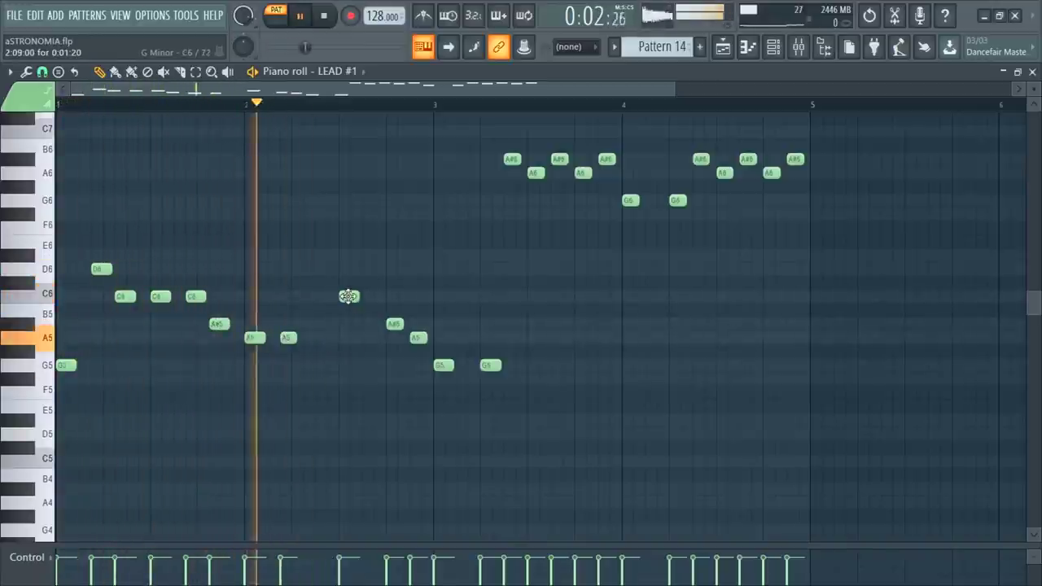
{"action": "left_click_drag", "start_coordinate": [348, 296], "coordinate": [325, 296]}
{"action": "key", "text": "space"}
{"action": "key", "text": "space"}
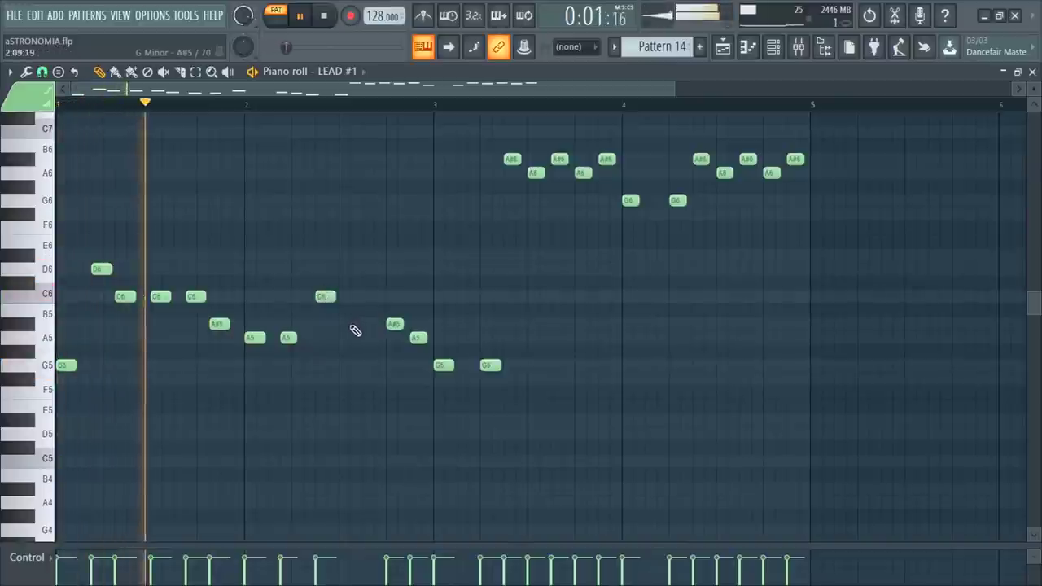
{"action": "key", "text": "space"}
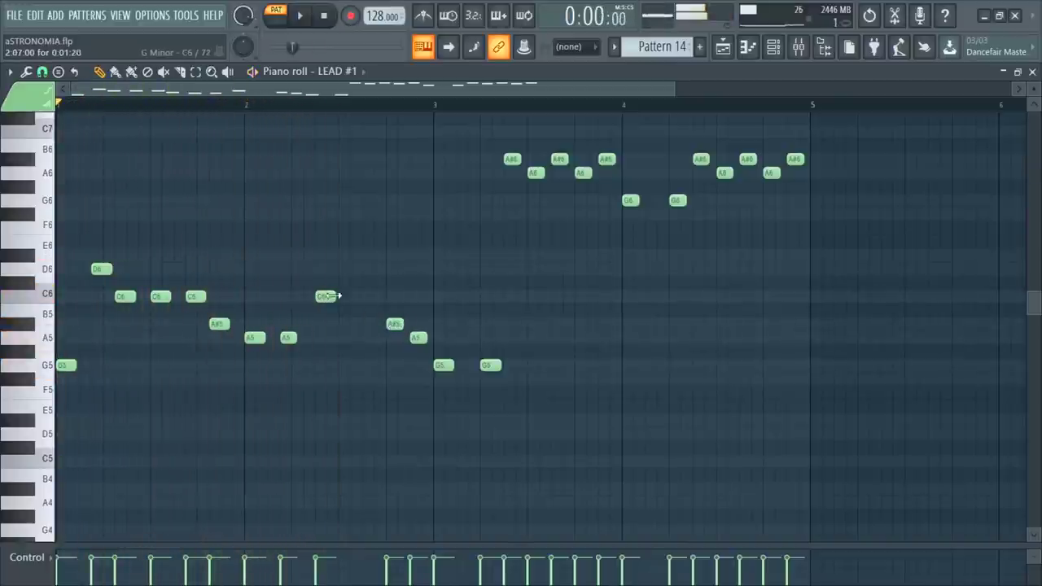
Lower the moved C6 in bar 2 to A5, add a C6 after it, and play back the melody
{"action": "left_click_drag", "start_coordinate": [336, 296], "coordinate": [335, 338]}
{"action": "key", "text": "space"}
{"action": "left_click", "coordinate": [347, 296]}
{"action": "key", "text": "space"}
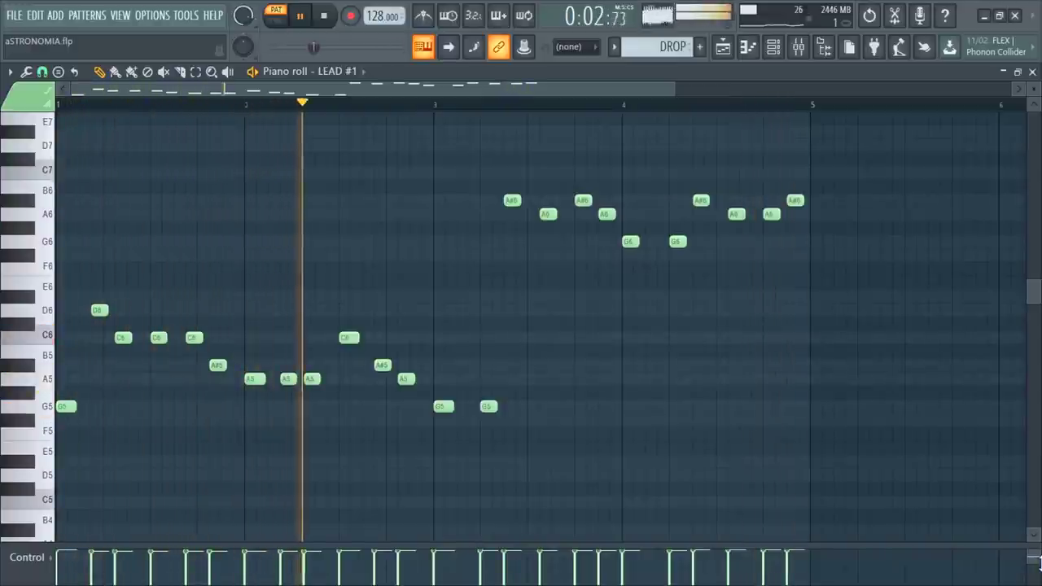
{"action": "key", "text": "space"}
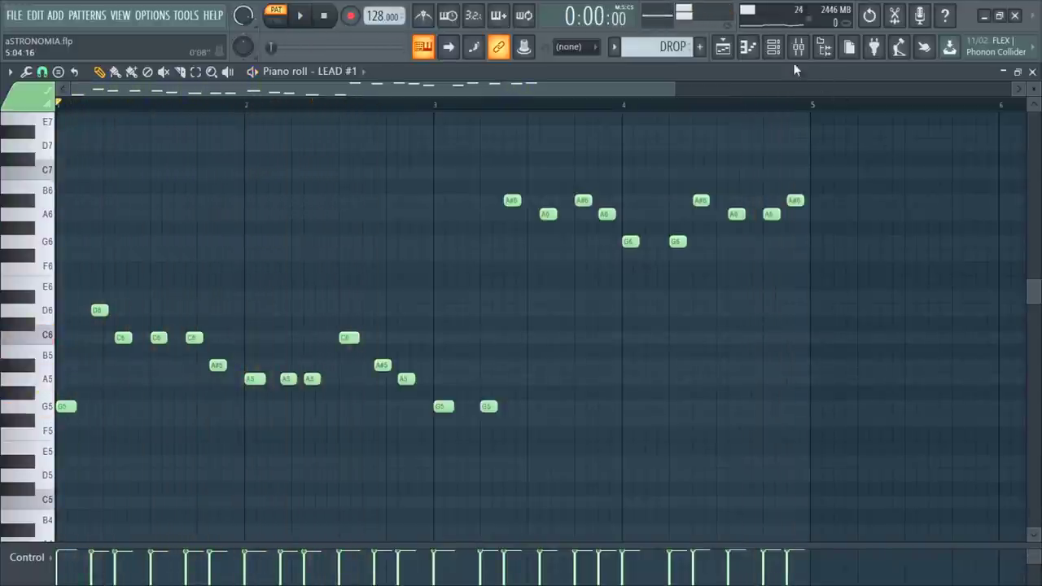
Play the DROP pattern with LEAD#2 layered in, and inspect the LEAD#2 synth and its preset list
{"action": "left_click", "coordinate": [773, 48]}
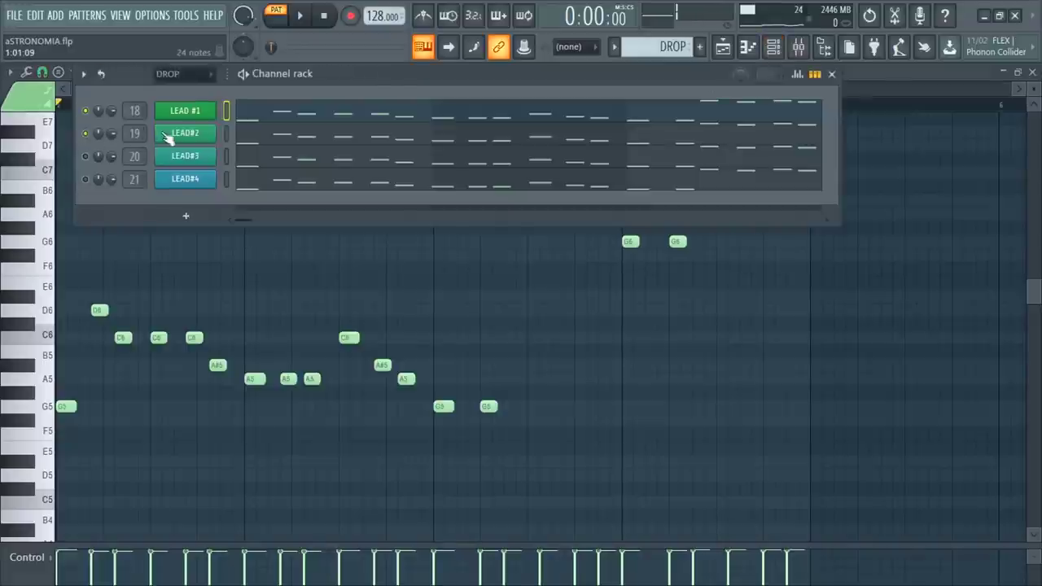
{"action": "left_click", "coordinate": [167, 136]}
{"action": "key", "text": "space"}
{"action": "left_click", "coordinate": [606, 251]}
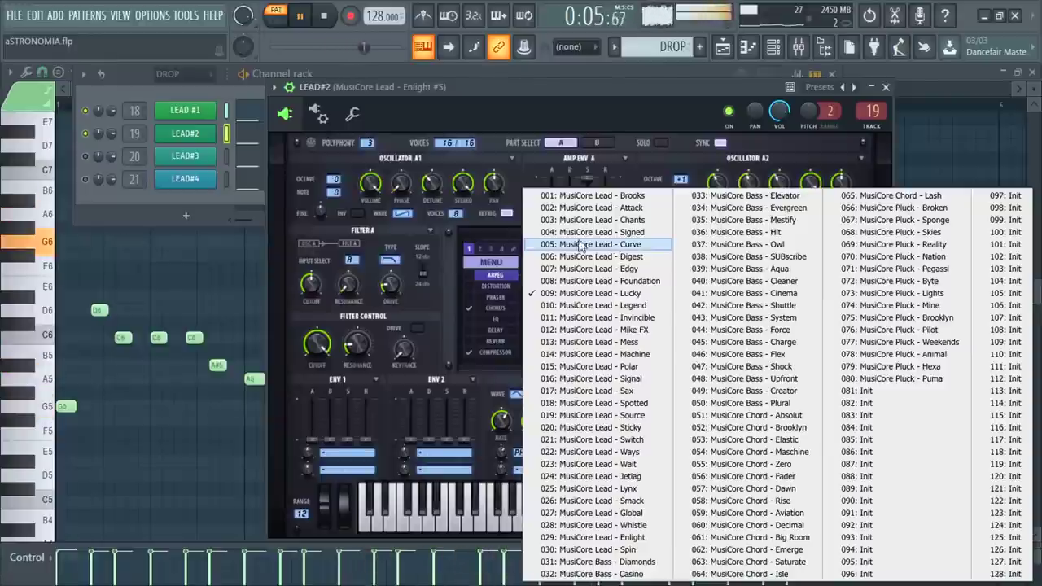
{"action": "left_click", "coordinate": [145, 108]}
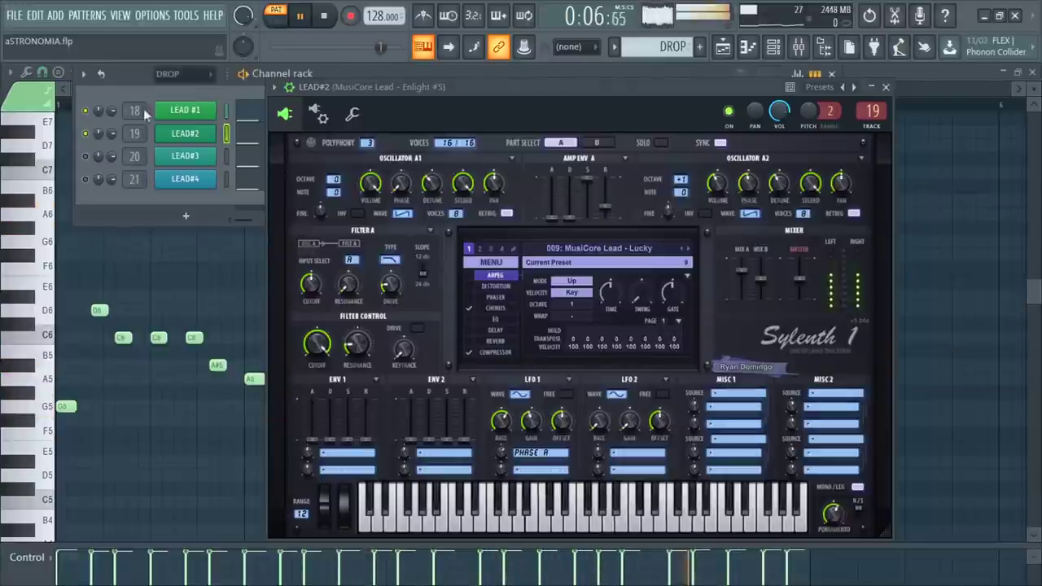
Inspect the LEAD#3 and LEAD#4 synths in turn while the layered DROP pattern plays
{"action": "left_click", "coordinate": [173, 161]}
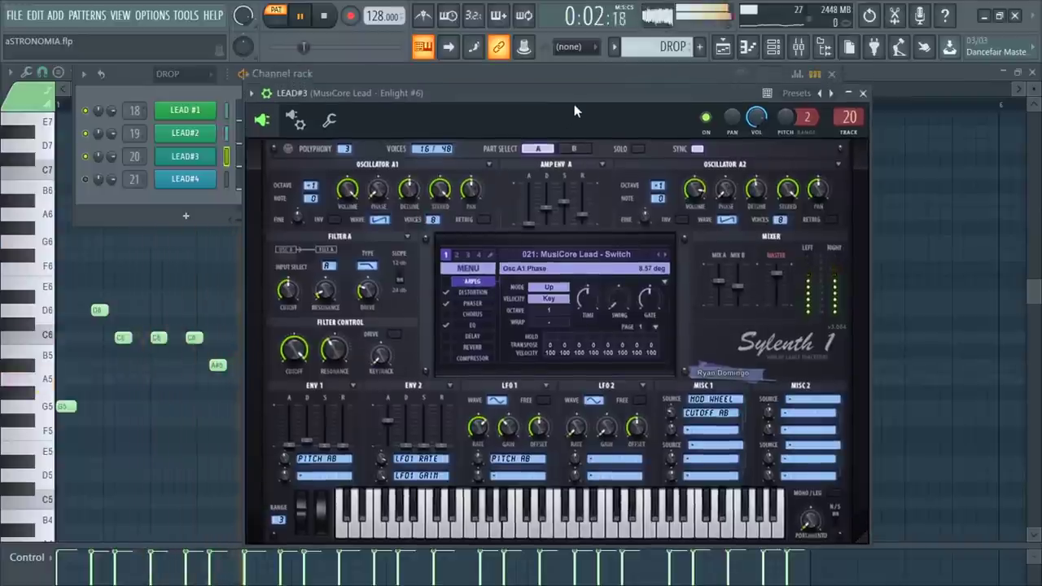
{"action": "left_click", "coordinate": [185, 178]}
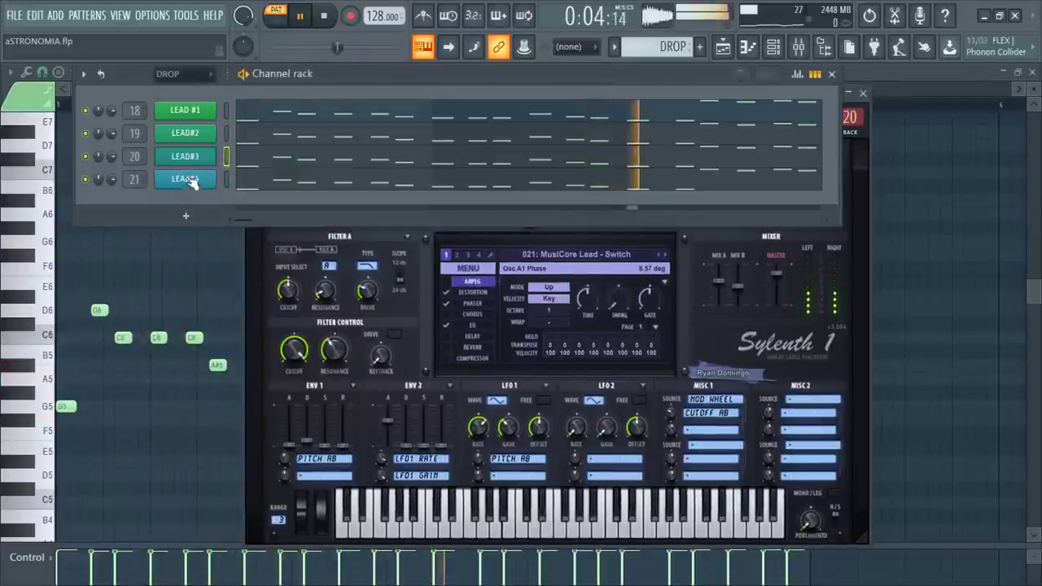
{"action": "left_click_drag", "start_coordinate": [482, 196], "coordinate": [602, 92]}
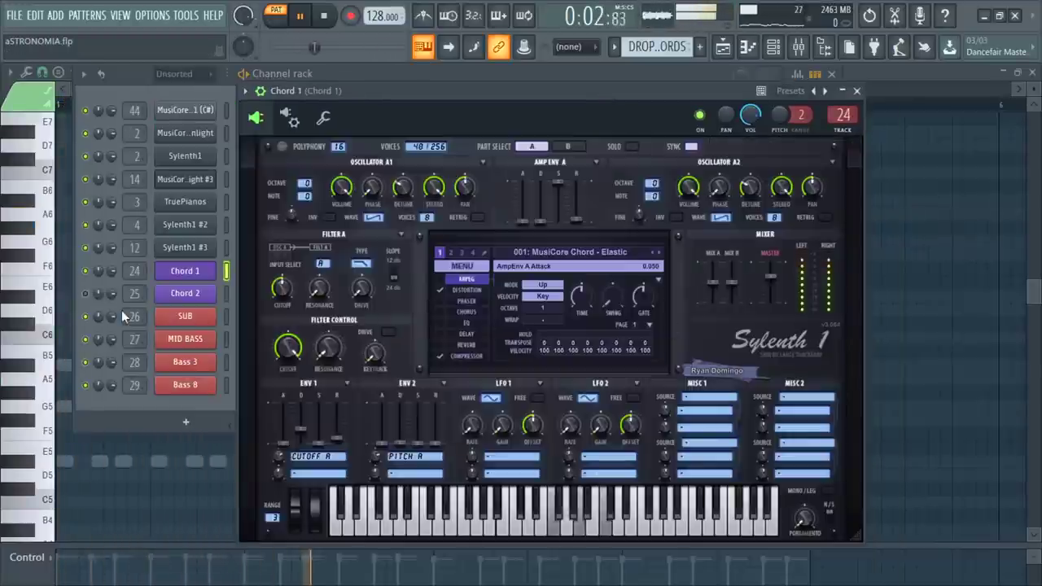
Audition Chord 2 without Chord 1 while viewing its synth, and turn Chord 1 back on
{"action": "left_click", "coordinate": [90, 293]}
{"action": "left_click", "coordinate": [185, 293]}
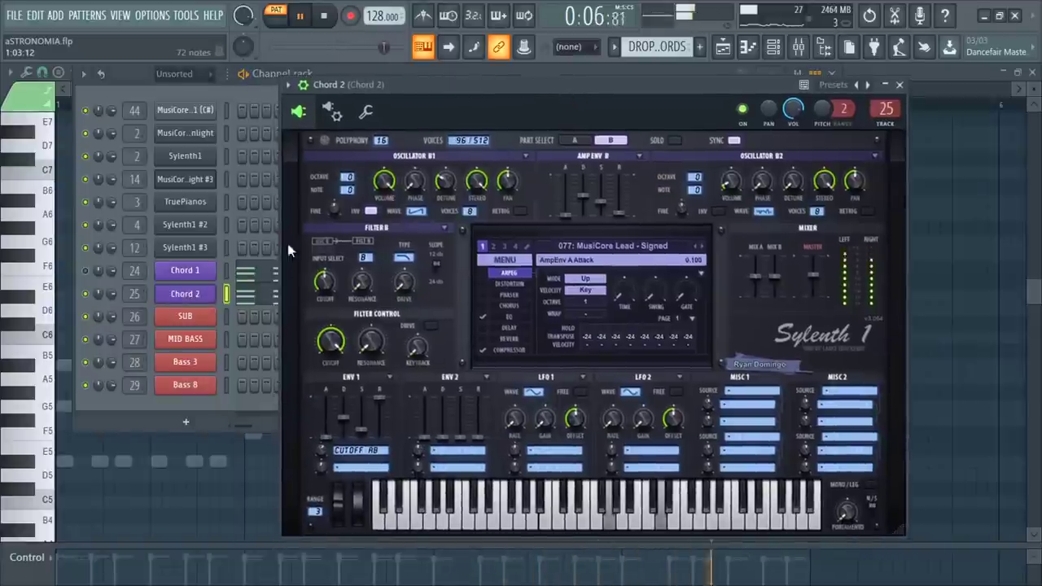
{"action": "left_click", "coordinate": [87, 275]}
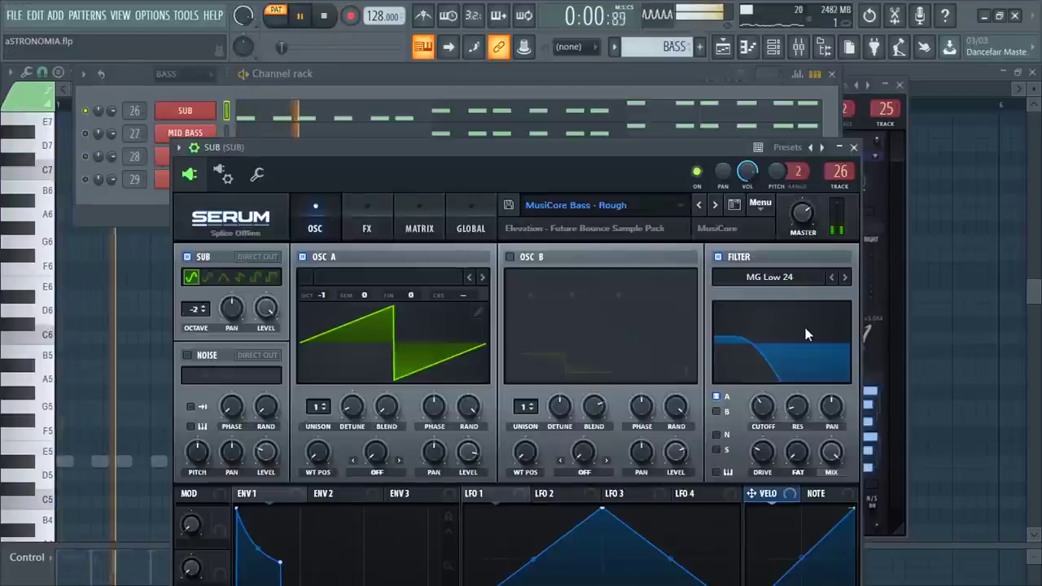
Audition the MID BASS and Bass 3 channels of the BASS pattern in turn, viewing each one's synth
{"action": "left_click", "coordinate": [117, 136]}
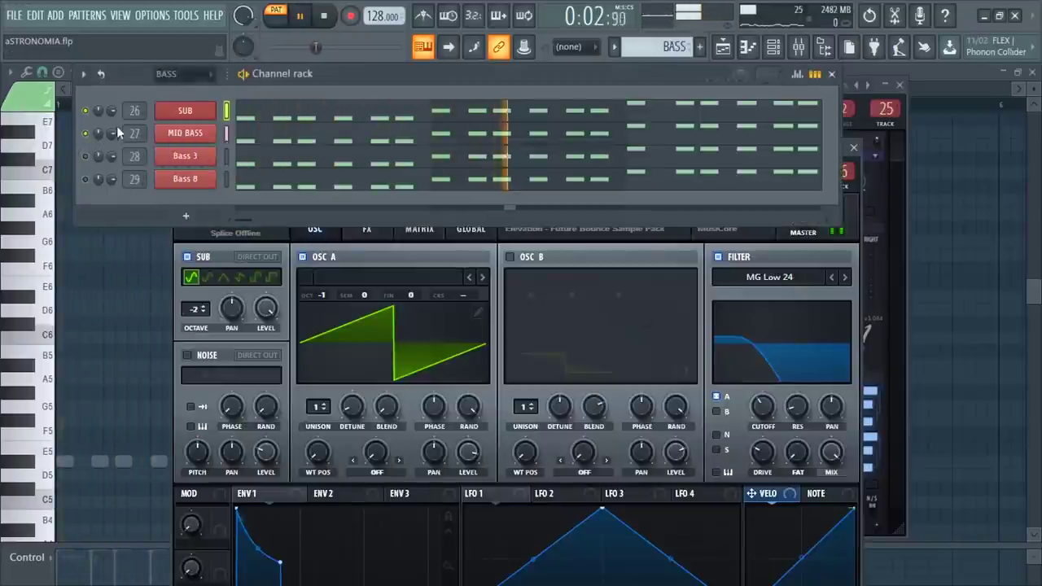
{"action": "left_click", "coordinate": [189, 135]}
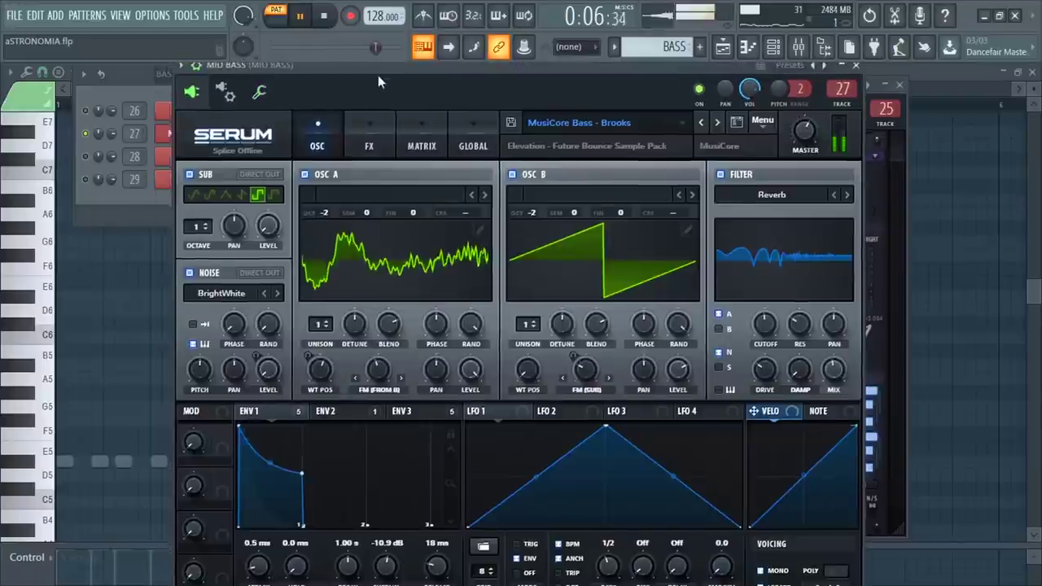
{"action": "left_click_drag", "start_coordinate": [377, 74], "coordinate": [414, 122]}
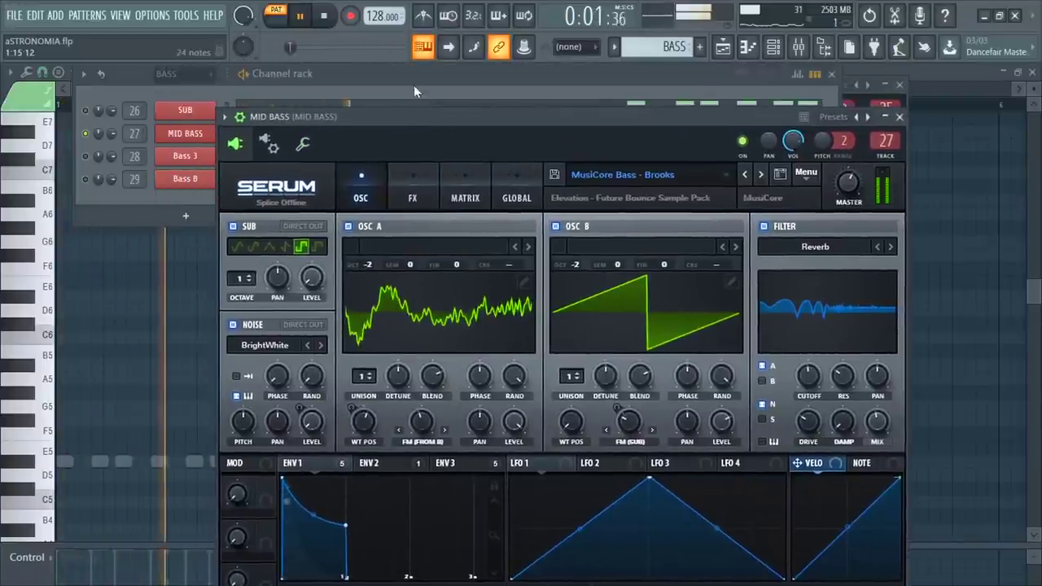
{"action": "left_click", "coordinate": [225, 136]}
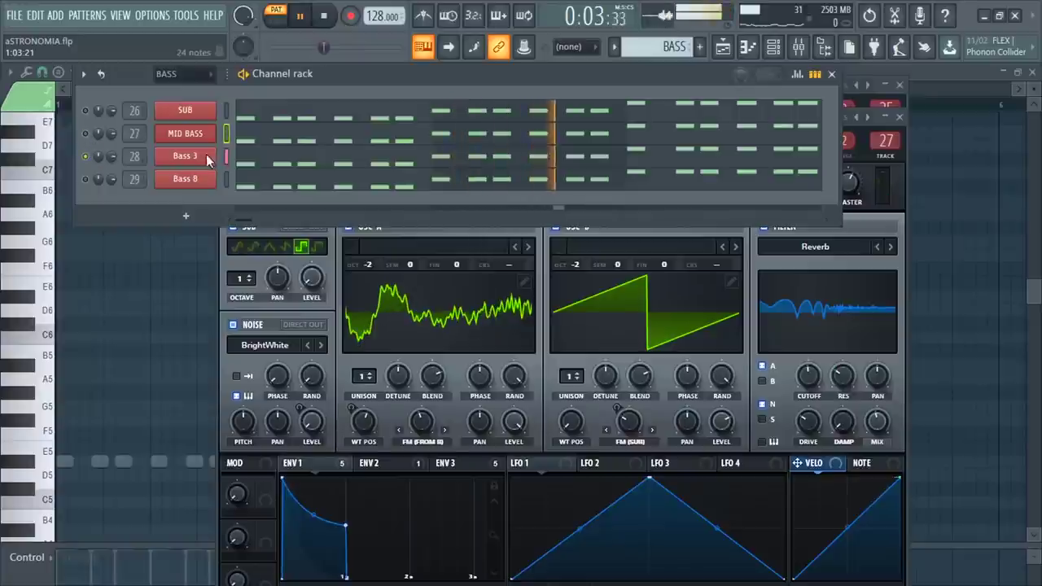
{"action": "left_click", "coordinate": [206, 155]}
{"action": "left_click_drag", "start_coordinate": [568, 77], "coordinate": [533, 130]}
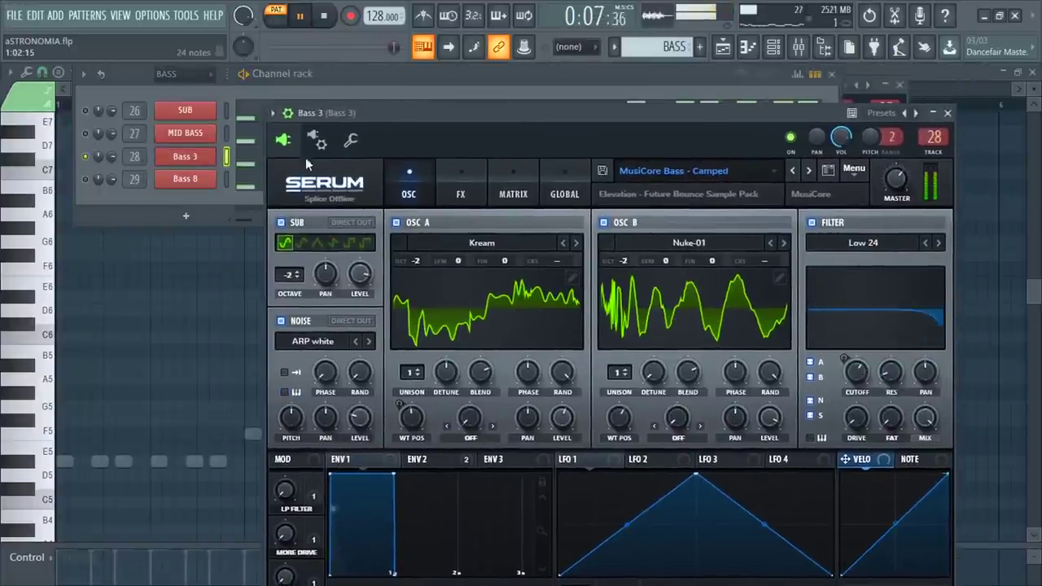
Audition the Bass 8 channel on its own and view its synth settings
{"action": "left_click", "coordinate": [89, 175]}
{"action": "left_click", "coordinate": [185, 180]}
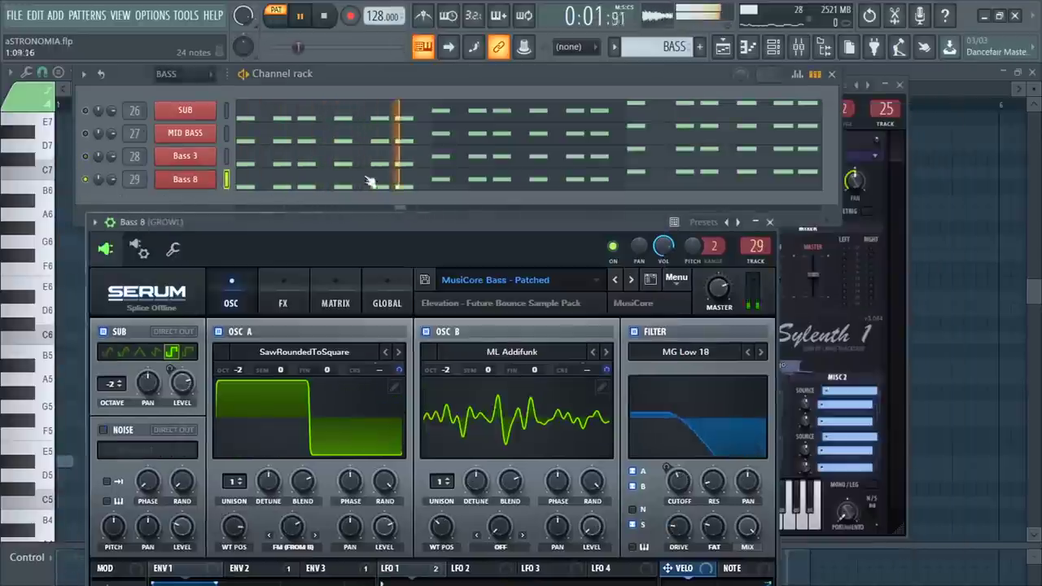
{"action": "left_click_drag", "start_coordinate": [453, 216], "coordinate": [627, 128]}
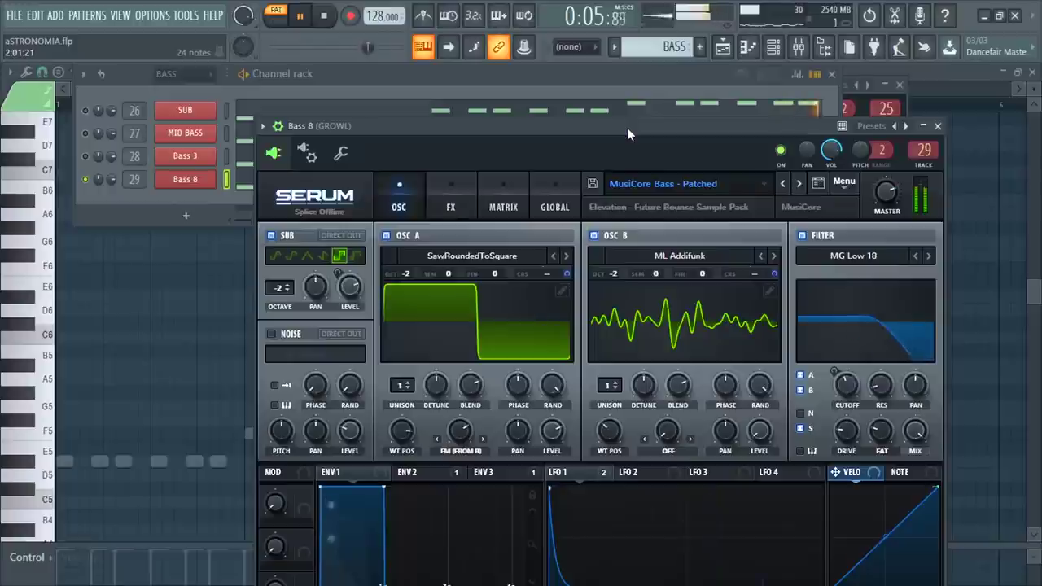
Turn Bass 3, MID BASS and SUB back on with Bass 8, hear all four bass layers together, and stop playback
{"action": "left_click", "coordinate": [85, 157]}
{"action": "left_click", "coordinate": [86, 133]}
{"action": "left_click", "coordinate": [85, 110]}
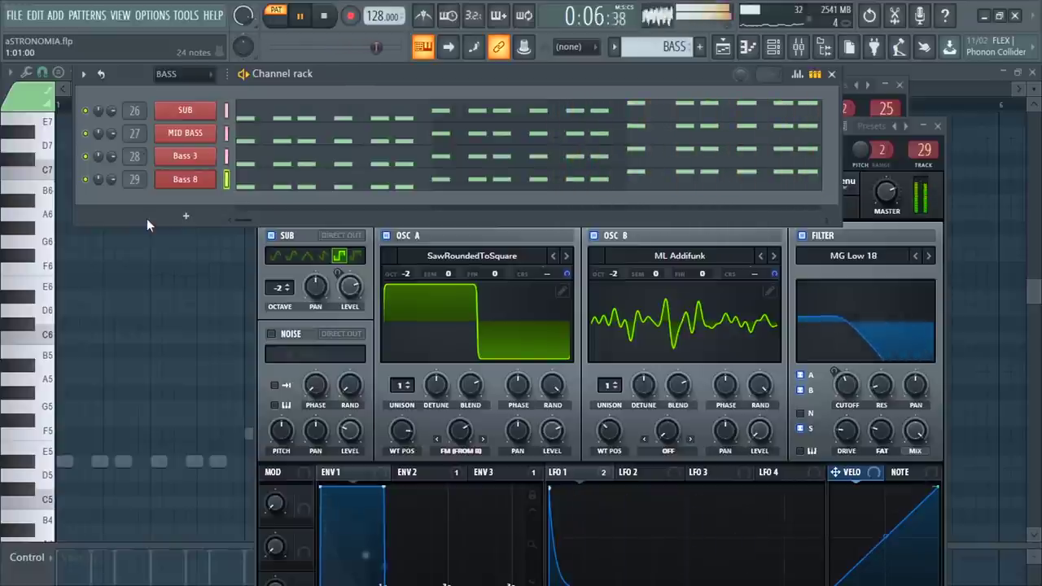
{"action": "key", "text": "space"}
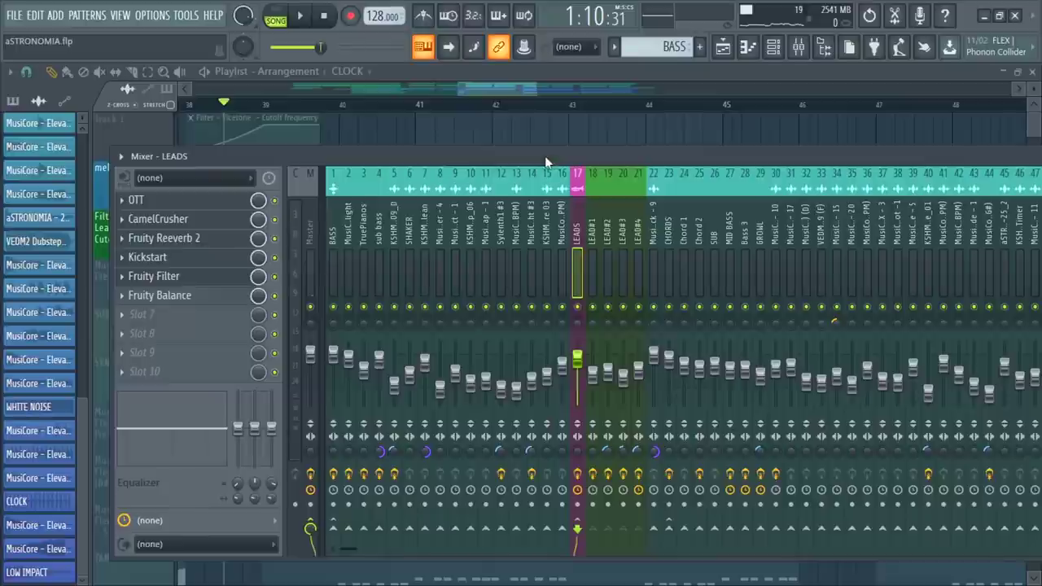
Create an automation clip for the Fruity Balance volume on the LEADS mixer track, and return to the drop section of the playlist
{"action": "left_click", "coordinate": [196, 297]}
{"action": "left_click_drag", "start_coordinate": [481, 179], "coordinate": [489, 179]}
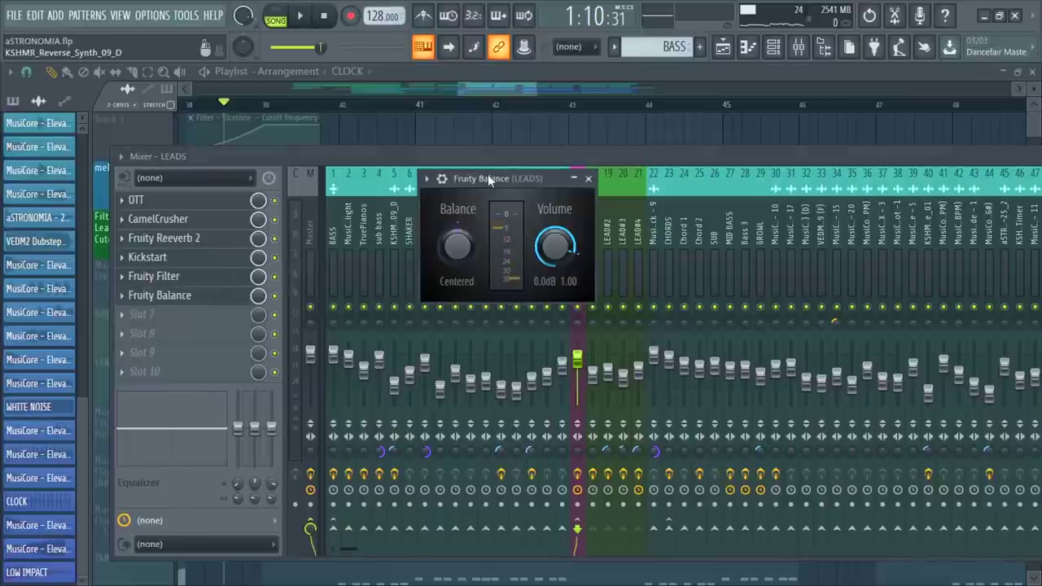
{"action": "right_click", "coordinate": [568, 251]}
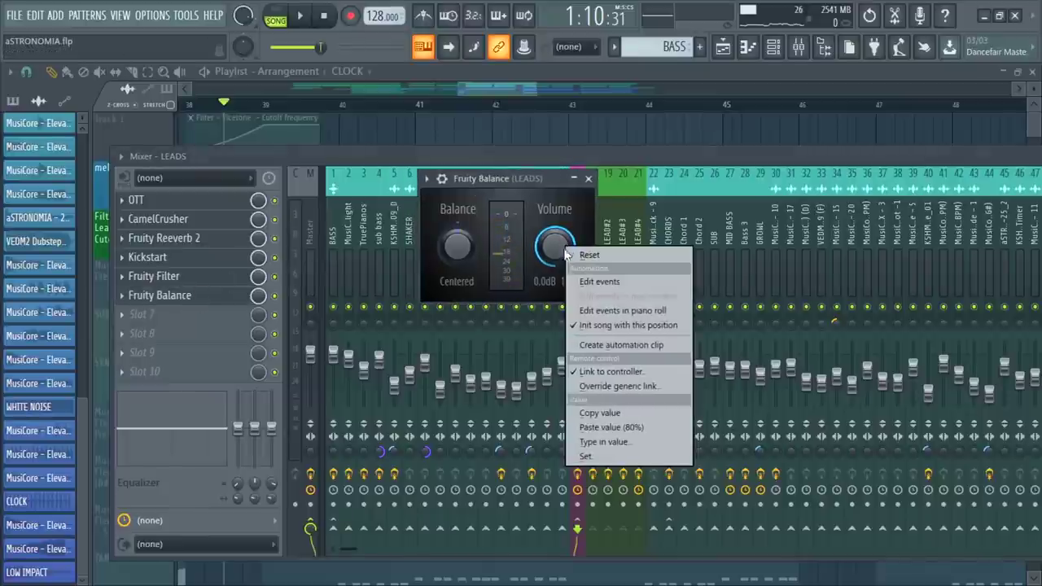
{"action": "left_click", "coordinate": [622, 346]}
{"action": "left_click", "coordinate": [511, 87]}
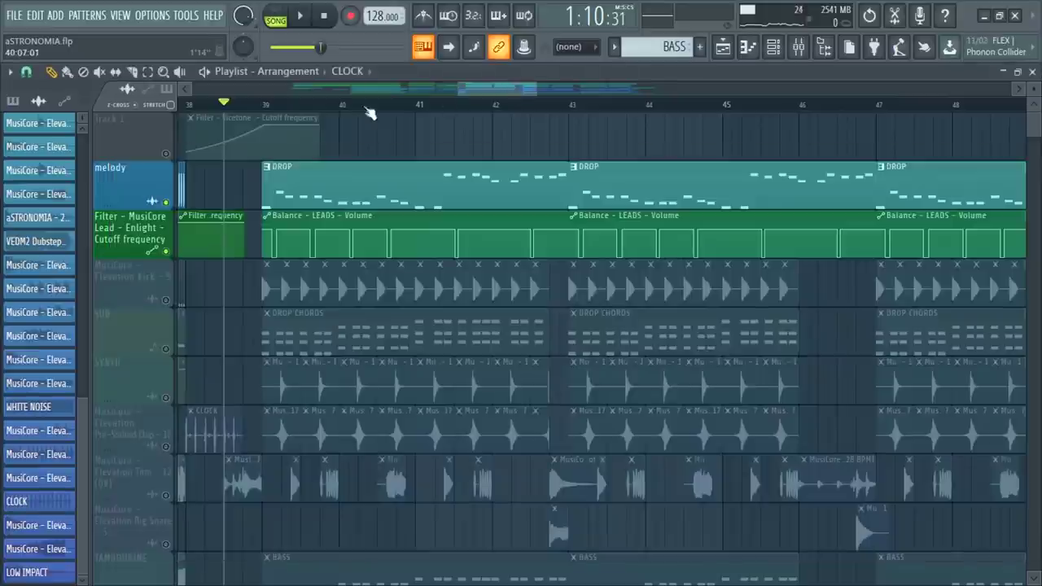
Play the drop's lead volume automation and view the mixer effects on the VOICE pattern's Elevation Lead Shot track
{"action": "key", "text": "space"}
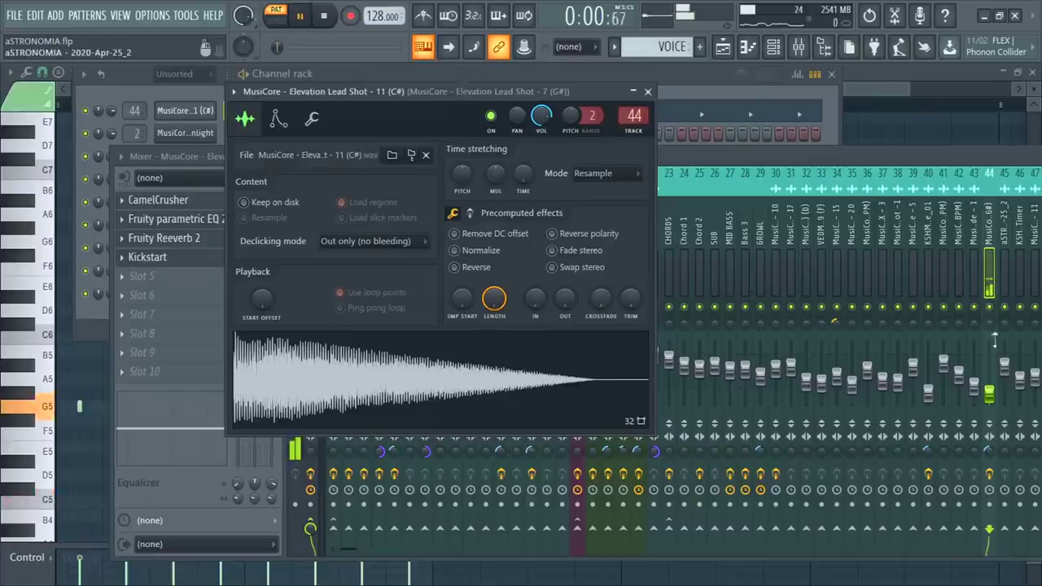
{"action": "left_click", "coordinate": [862, 155]}
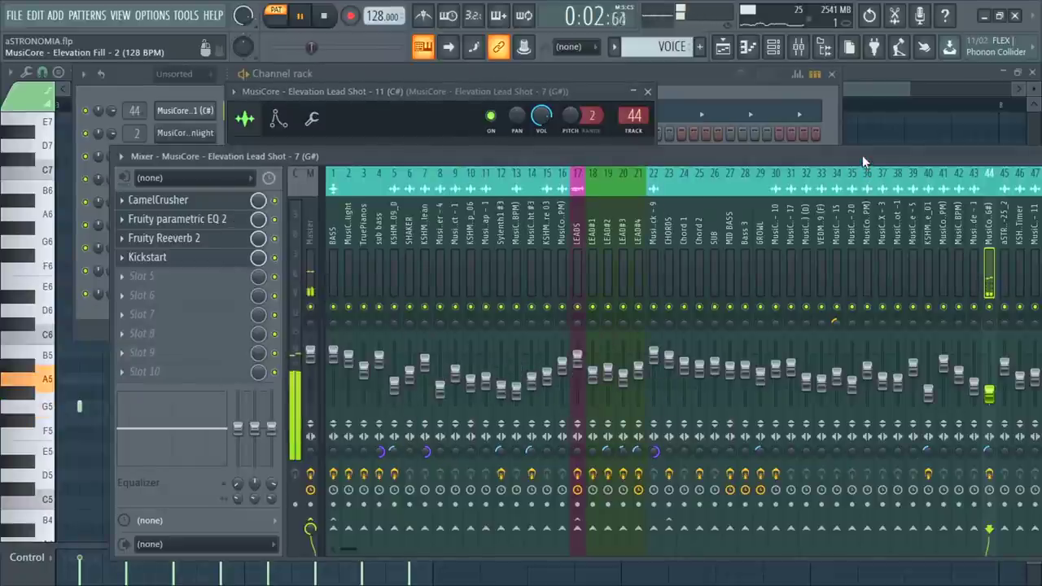
{"action": "left_click", "coordinate": [711, 81]}
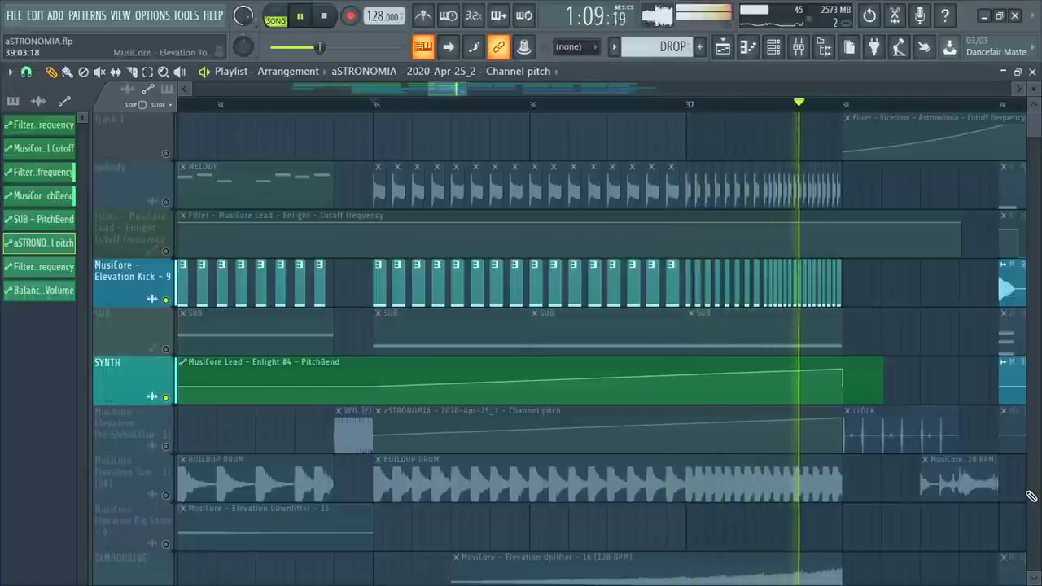
Stop the build-up playback, move LEAD #1's pitch bend wheel, and view its last-tweaked automation options and the PitchBend clip in the playlist
{"action": "key", "text": "space"}
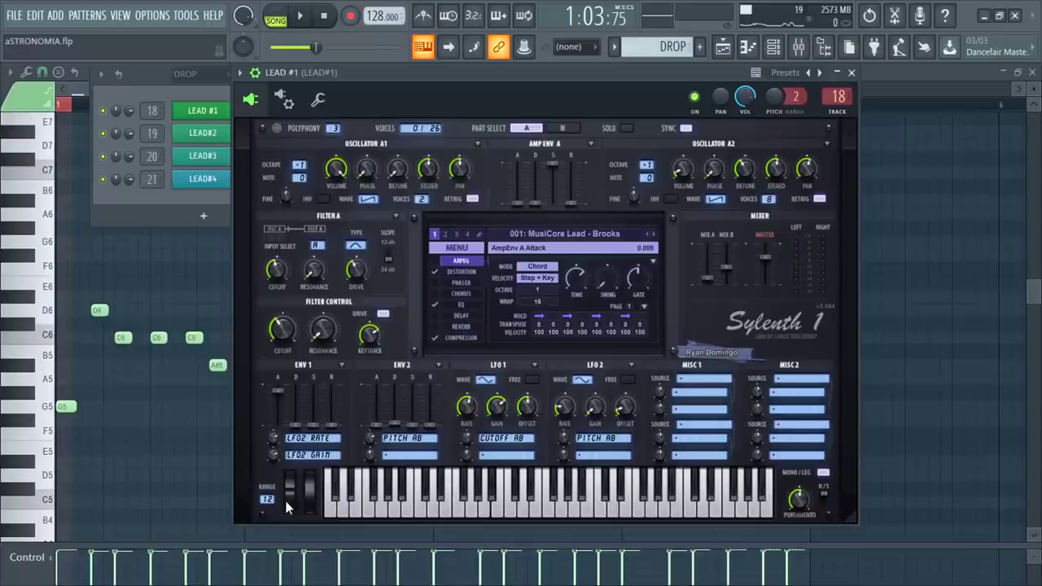
{"action": "scroll", "coordinate": [268, 503], "scroll_direction": "up", "scroll_amount": 1}
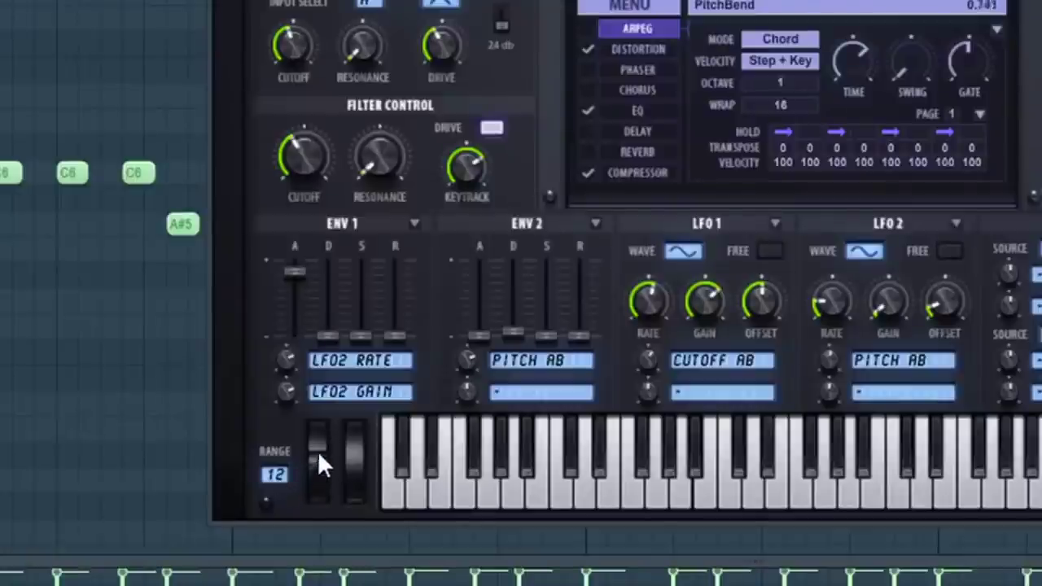
{"action": "left_click_drag", "start_coordinate": [318, 435], "coordinate": [318, 432]}
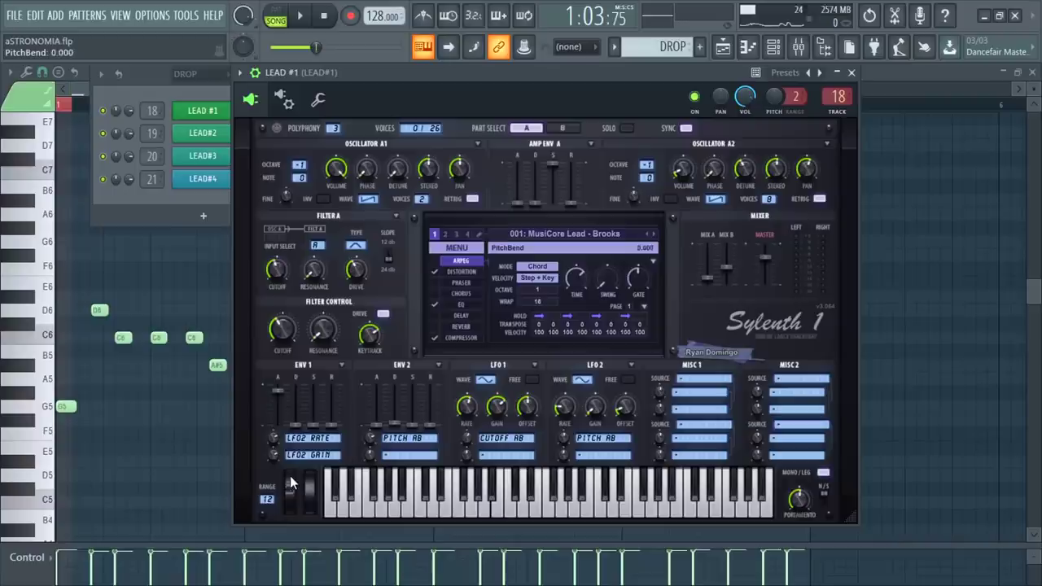
{"action": "left_click", "coordinate": [185, 15]}
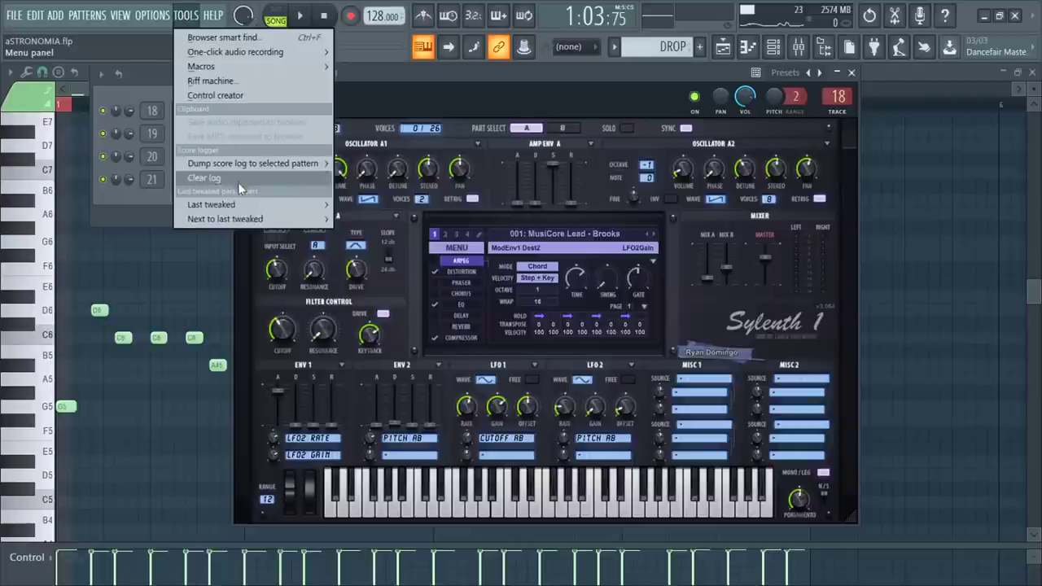
{"action": "mouse_move", "coordinate": [249, 210]}
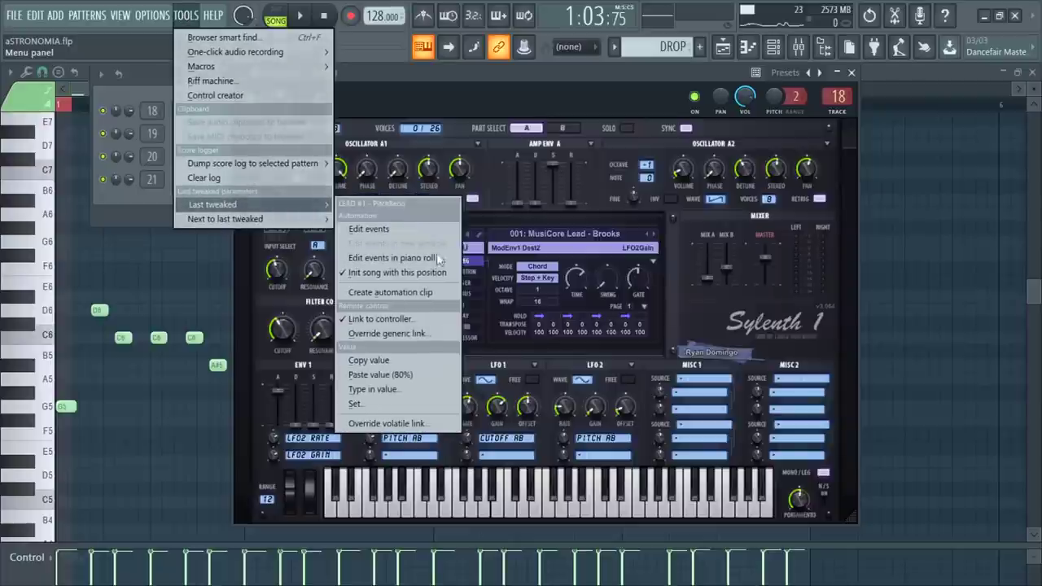
{"action": "left_click", "coordinate": [724, 47]}
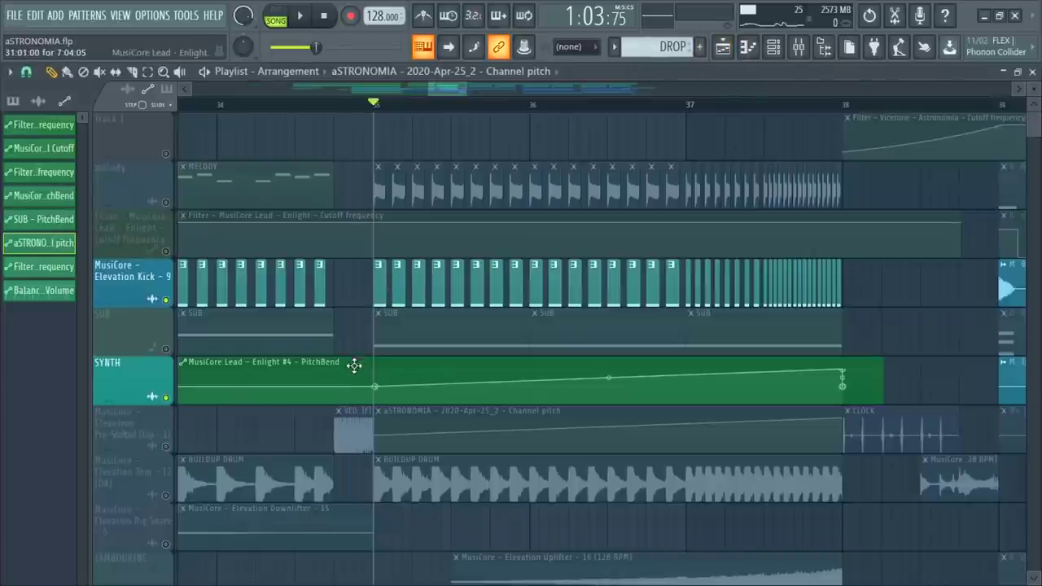
Link LEAD#2's pitch bend to the internal controller "MusiCore Lead - Enlight #4 - PitchBend"
{"action": "key", "text": "F6"}
{"action": "left_click", "coordinate": [212, 139]}
{"action": "left_click_drag", "start_coordinate": [425, 91], "coordinate": [435, 79]}
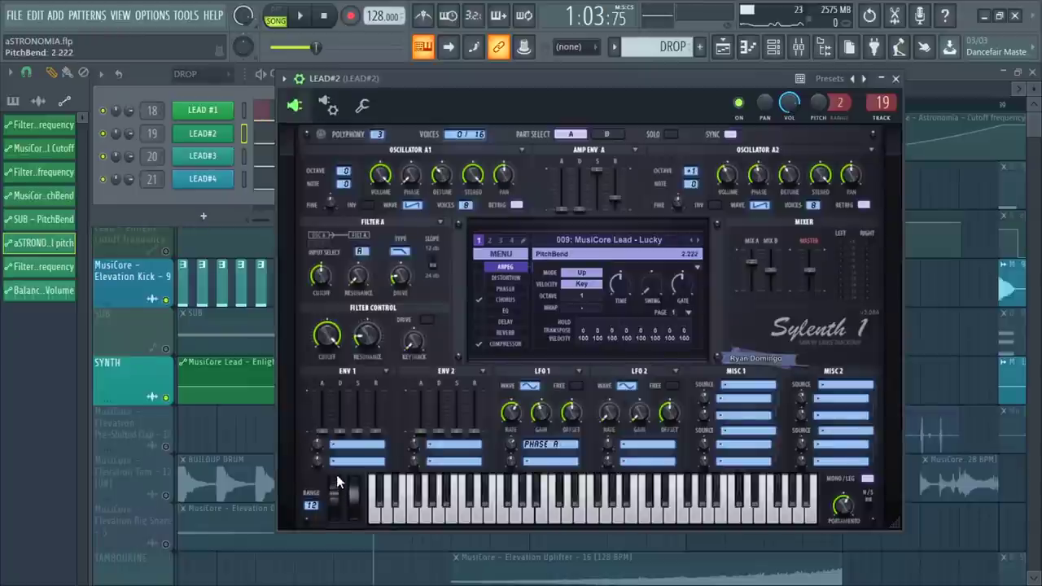
{"action": "left_click", "coordinate": [194, 18]}
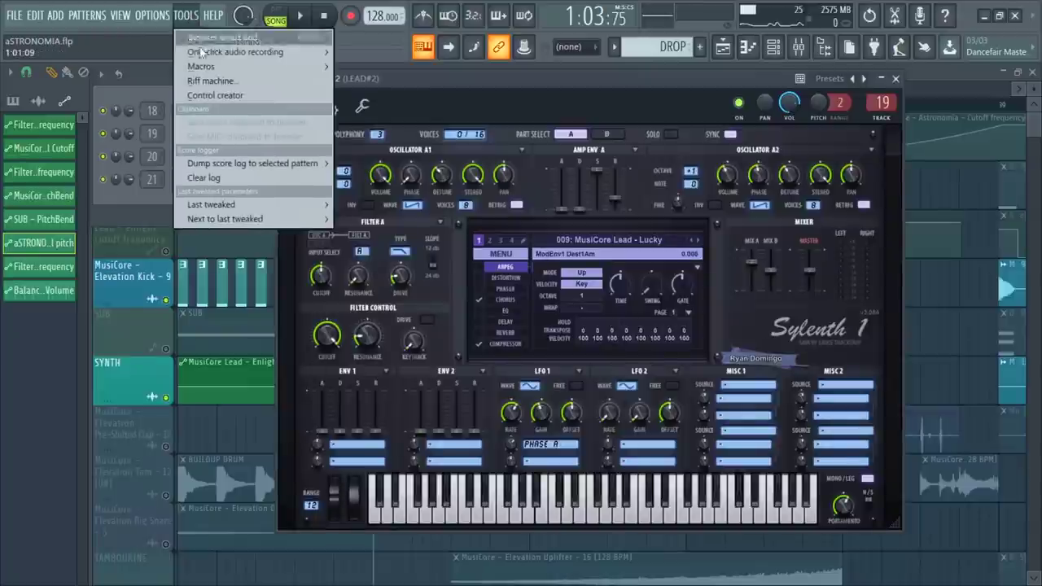
{"action": "mouse_move", "coordinate": [244, 204]}
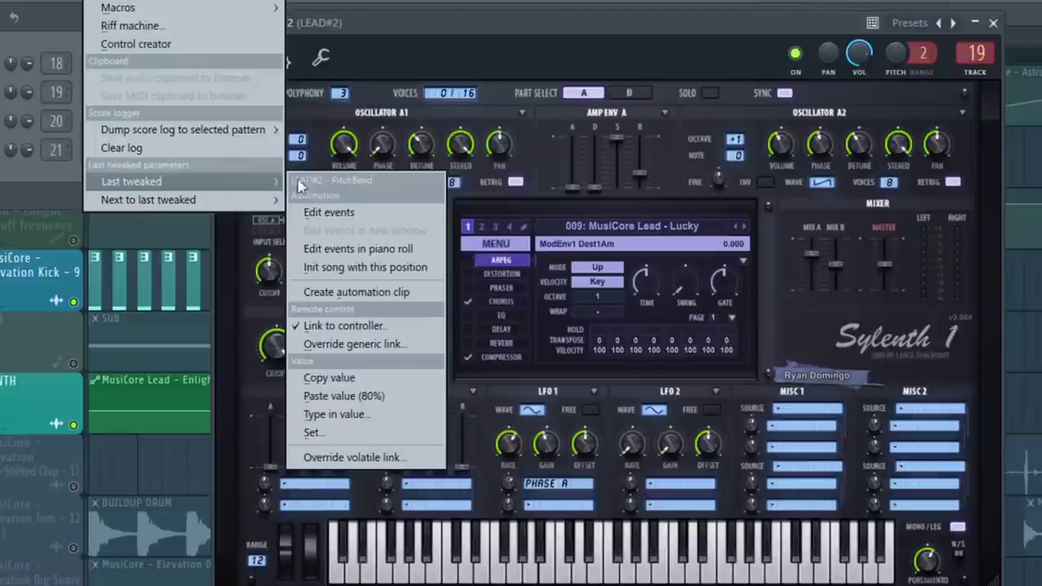
{"action": "left_click", "coordinate": [380, 318]}
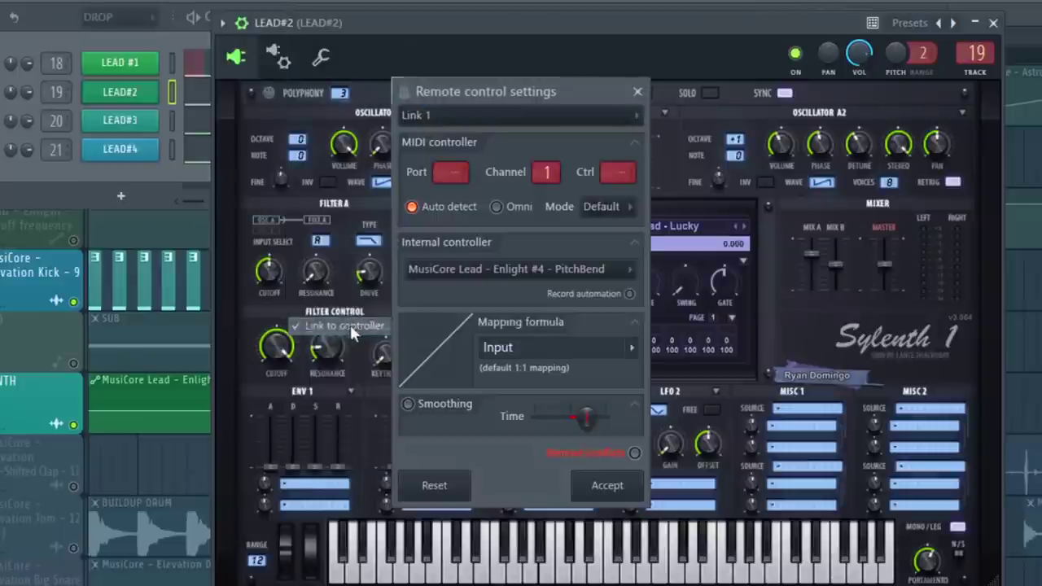
{"action": "left_click", "coordinate": [581, 273]}
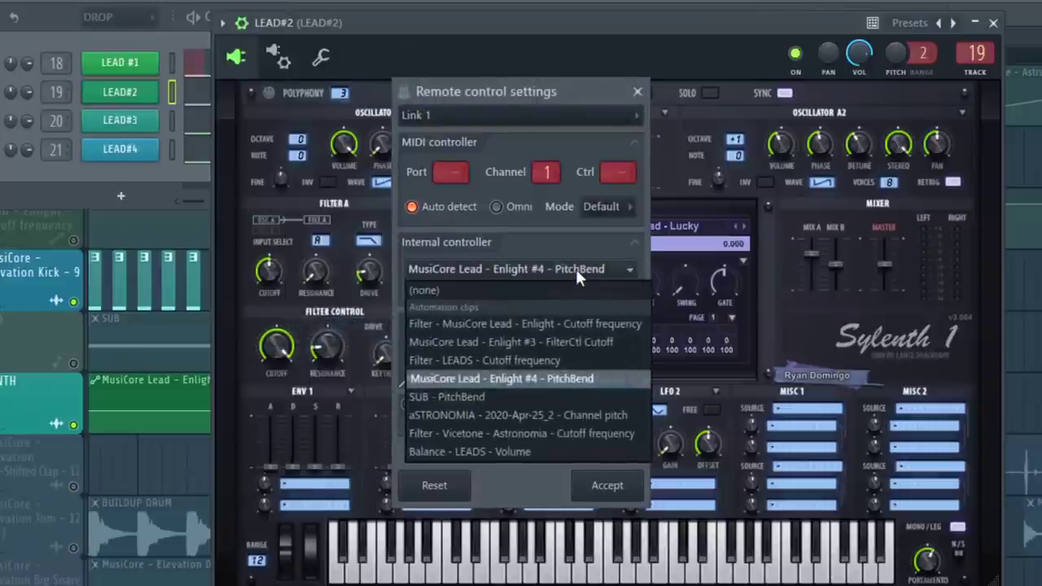
{"action": "left_click", "coordinate": [530, 380]}
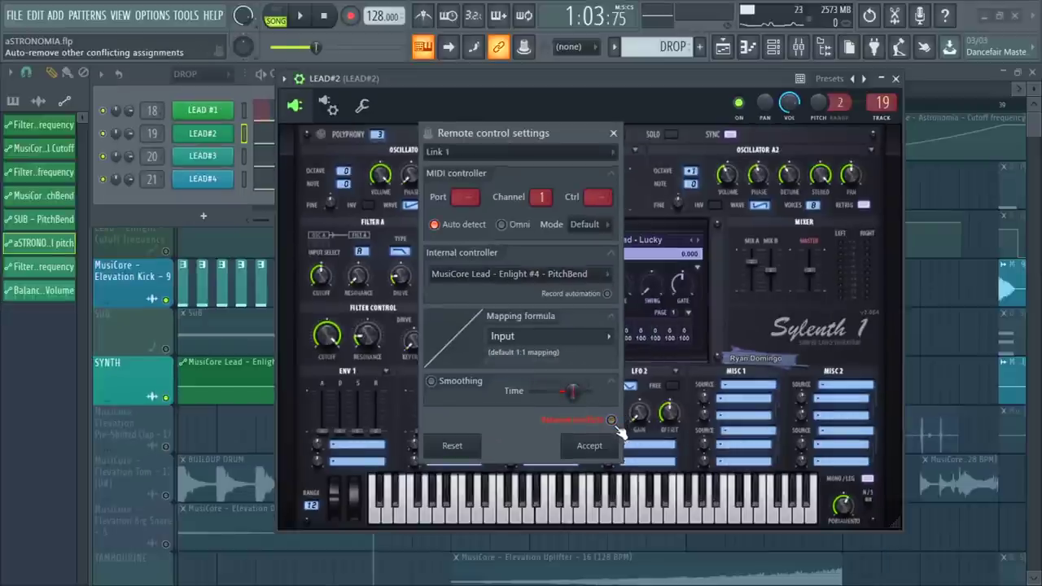
{"action": "left_click", "coordinate": [590, 445]}
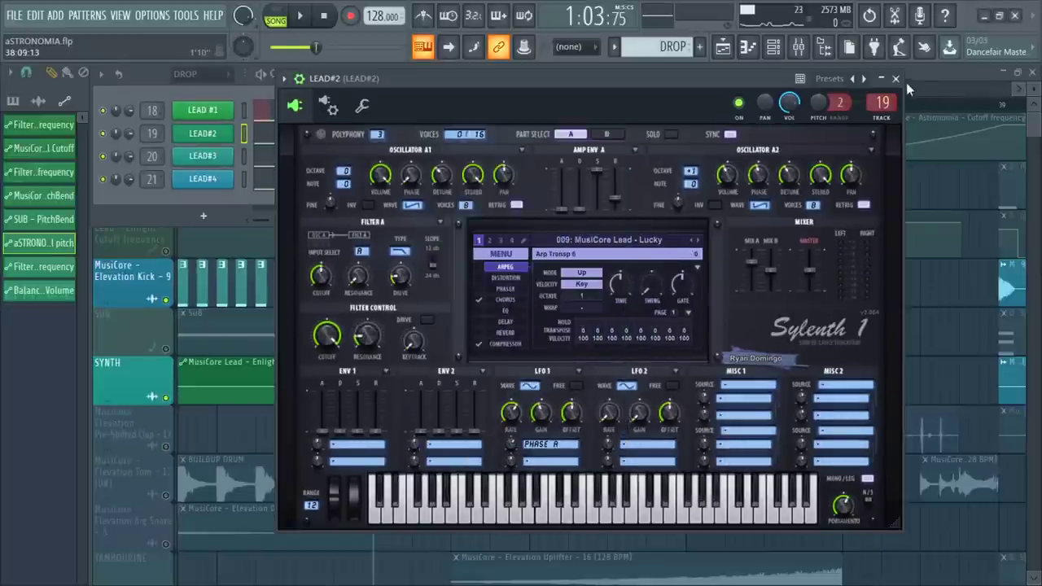
Link the pitch bend of LEAD#4's Serum synth to the same "MusiCore Lead - Enlight #4 - PitchBend" controller
{"action": "left_click", "coordinate": [203, 133]}
{"action": "left_click", "coordinate": [225, 181]}
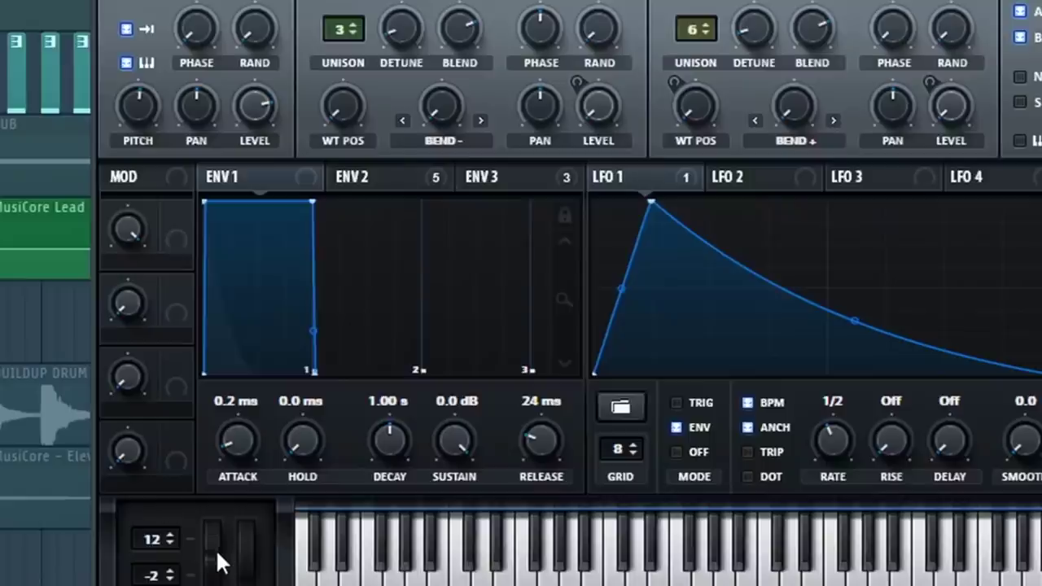
{"action": "left_click_drag", "start_coordinate": [210, 552], "coordinate": [216, 534]}
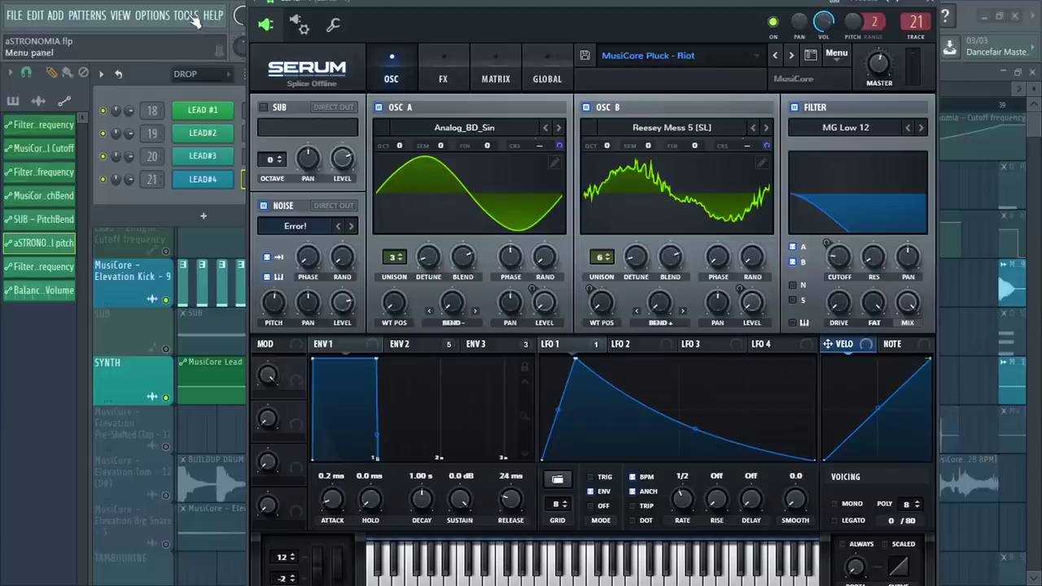
{"action": "left_click", "coordinate": [187, 16]}
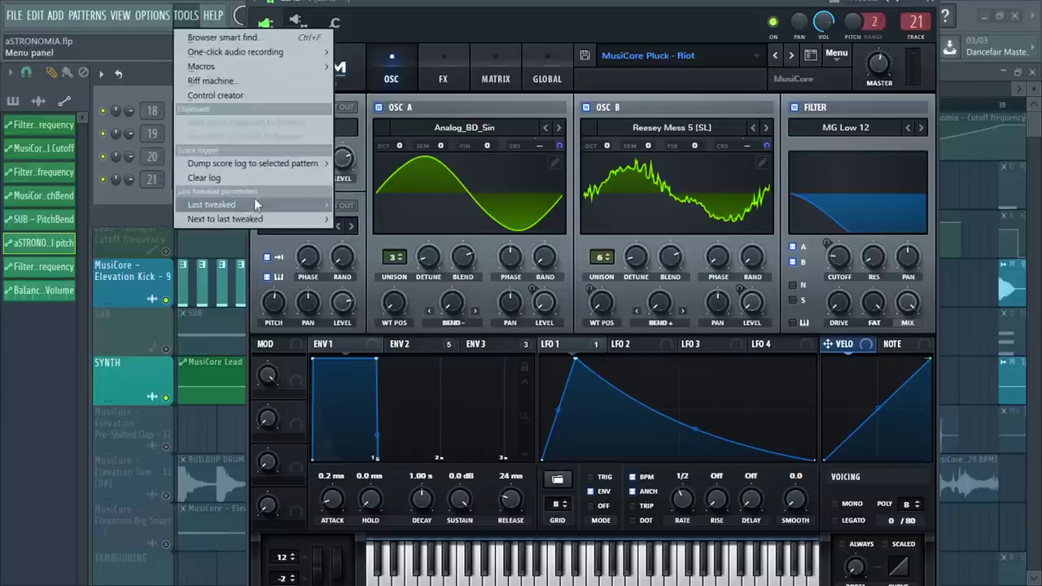
{"action": "mouse_move", "coordinate": [258, 209]}
{"action": "left_click", "coordinate": [395, 319]}
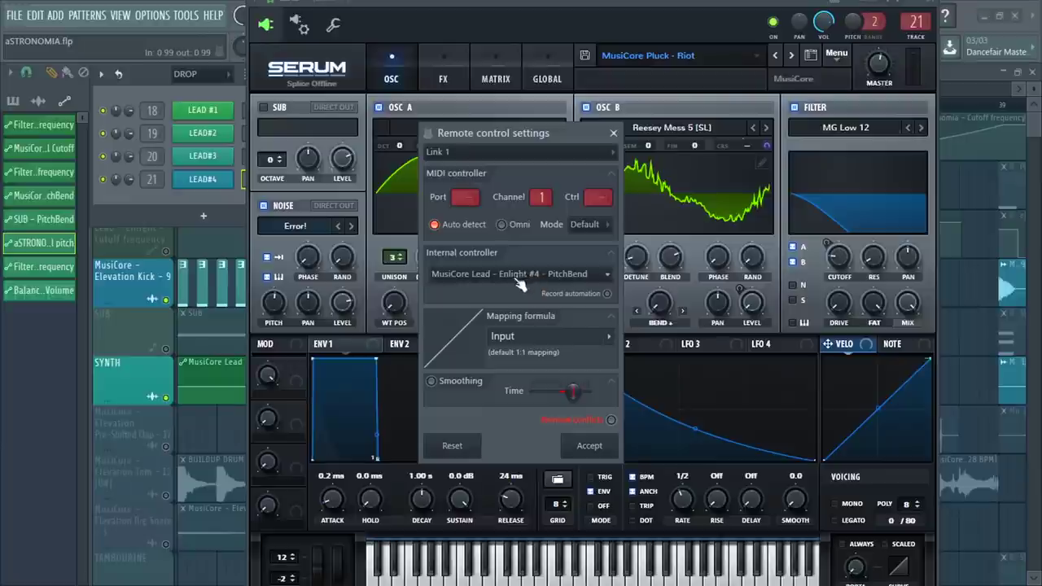
{"action": "left_click", "coordinate": [584, 445]}
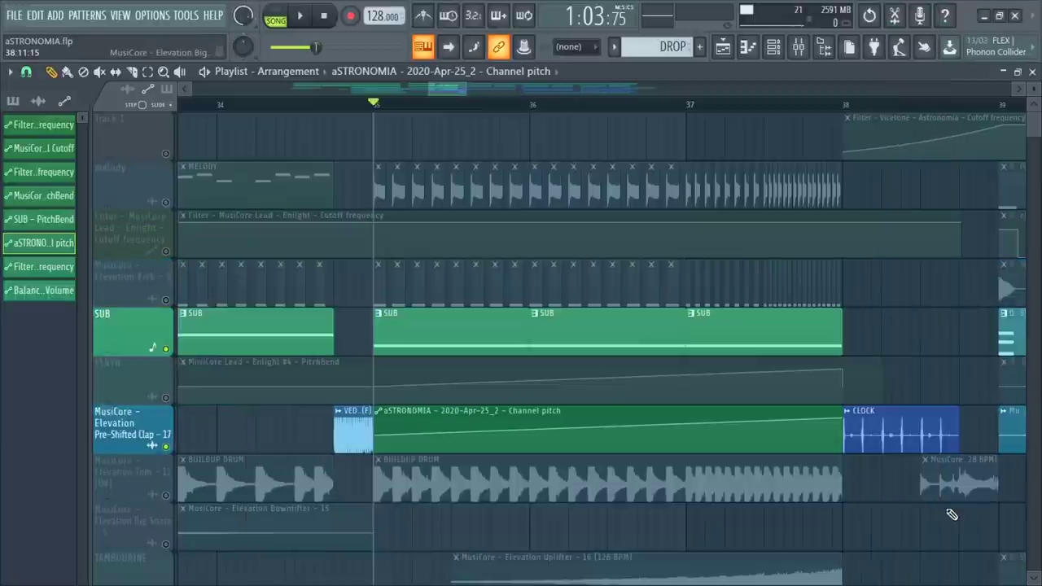
Play the song and examine the playlist tracks of the break, from the melody and piano to the percussion, arp and chords
{"action": "key", "text": "space"}
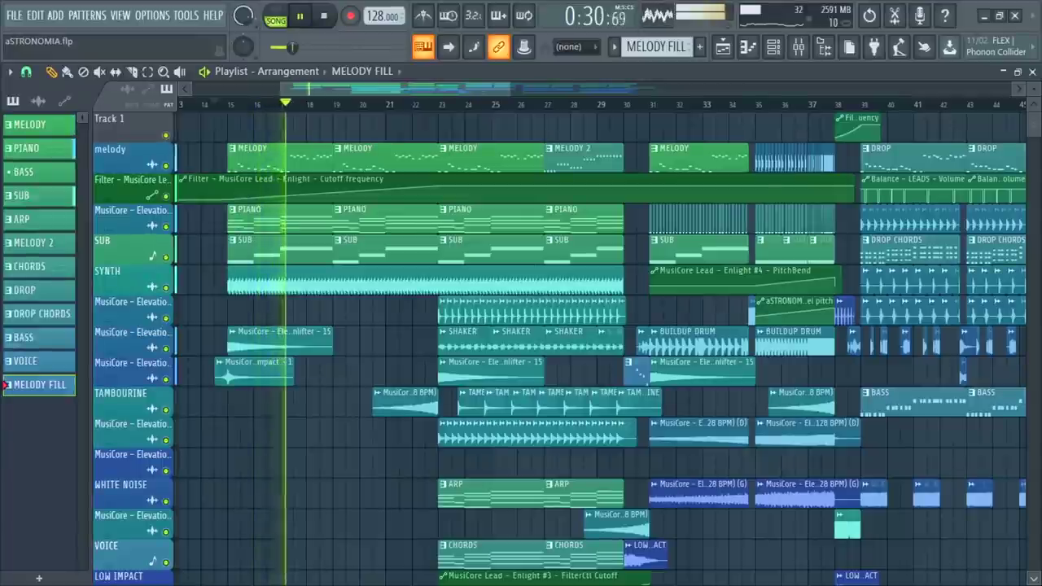
{"action": "scroll", "coordinate": [561, 342], "scroll_direction": "down", "scroll_amount": 1}
{"action": "scroll", "coordinate": [562, 342], "scroll_direction": "left", "scroll_amount": 1}
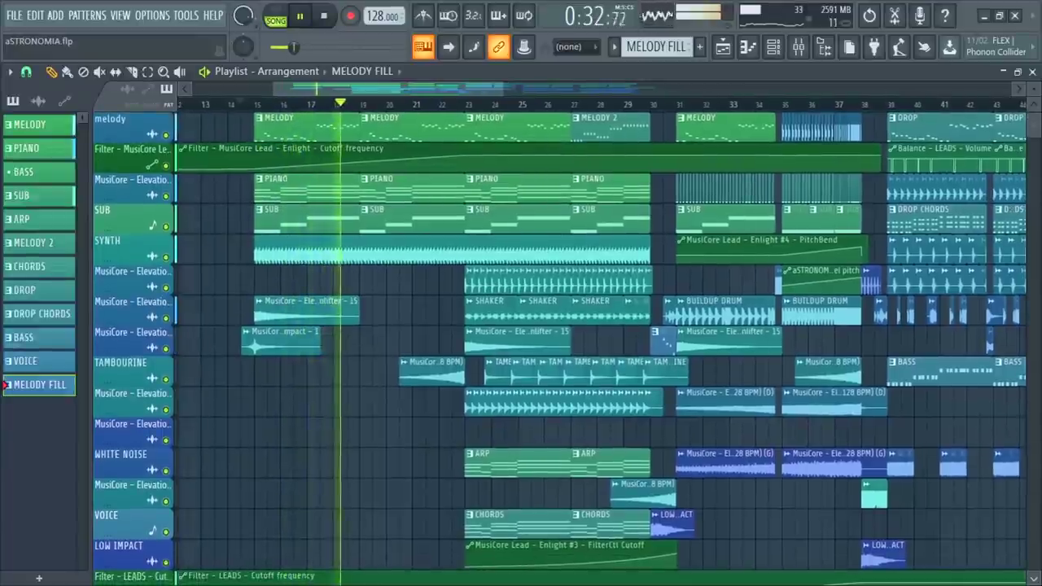
{"action": "scroll", "coordinate": [562, 342], "scroll_direction": "down", "scroll_amount": 2}
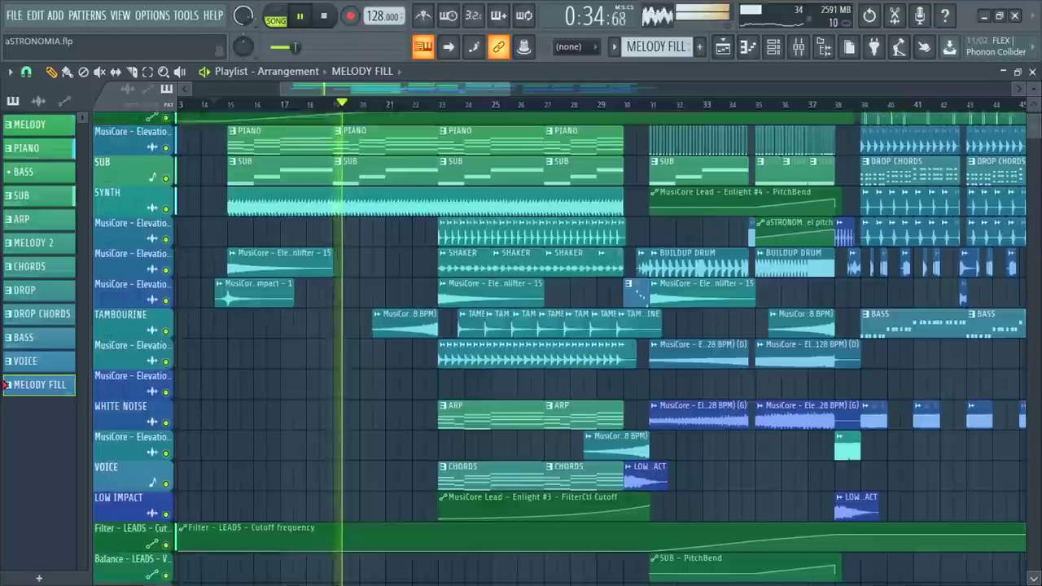
{"action": "scroll", "coordinate": [561, 342], "scroll_direction": "up", "scroll_amount": 3}
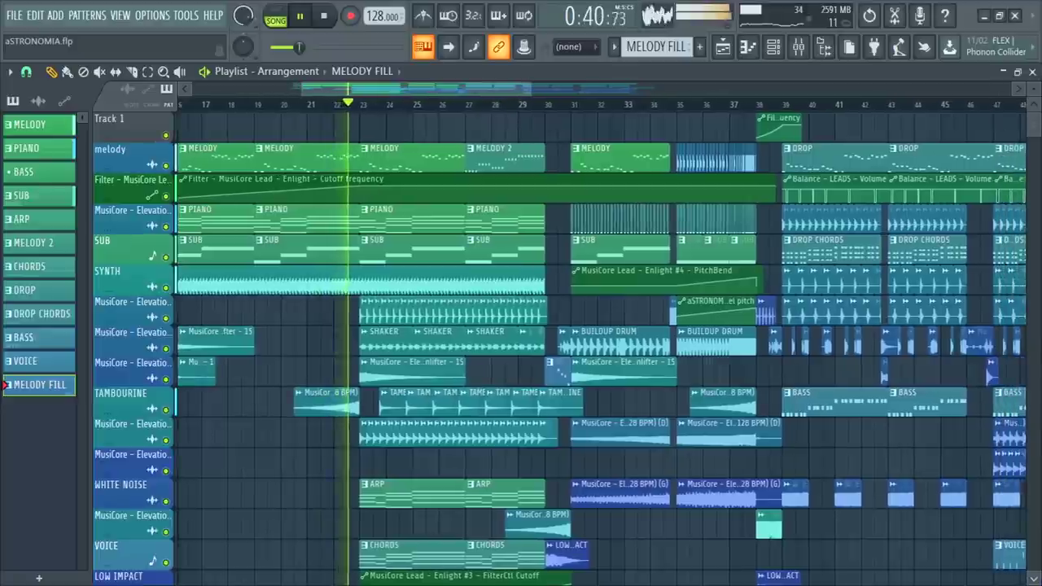
{"action": "scroll", "coordinate": [562, 342], "scroll_direction": "down", "scroll_amount": 1}
{"action": "scroll", "coordinate": [521, 326], "scroll_direction": "down", "scroll_amount": 1}
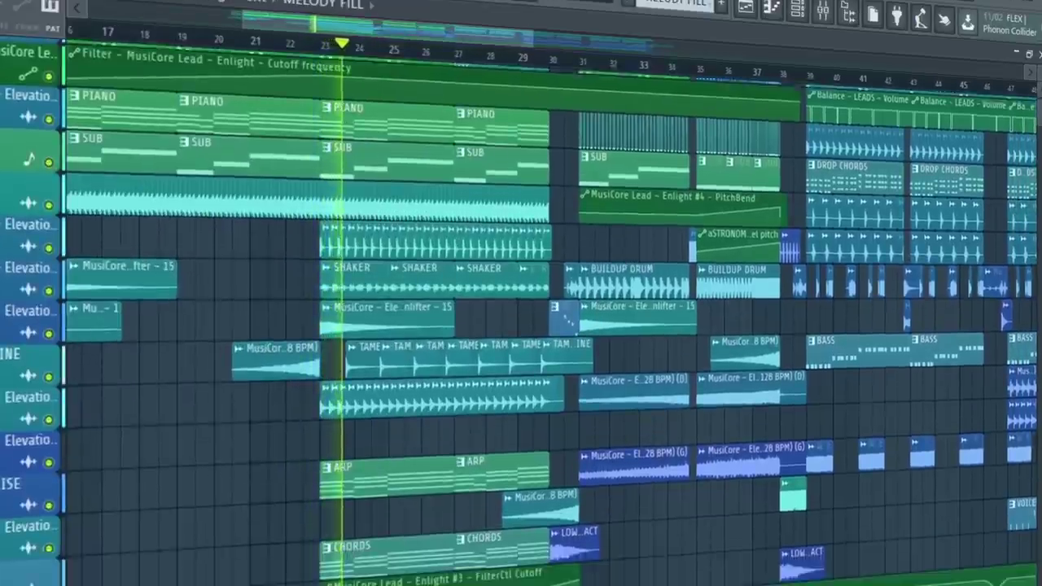
{"action": "scroll", "coordinate": [521, 326], "scroll_direction": "up", "scroll_amount": 2}
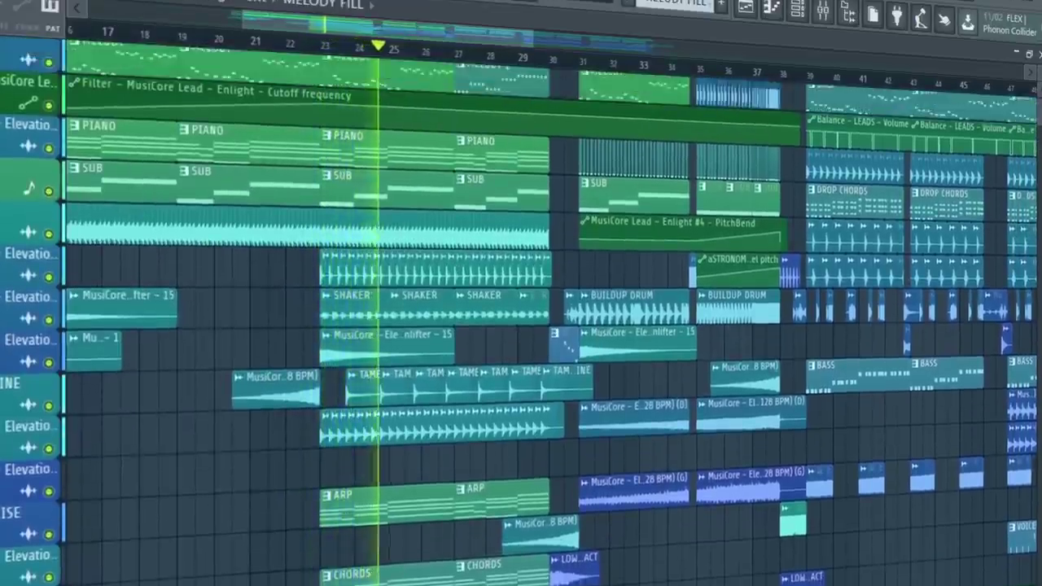
{"action": "scroll", "coordinate": [521, 325], "scroll_direction": "right", "scroll_amount": 3}
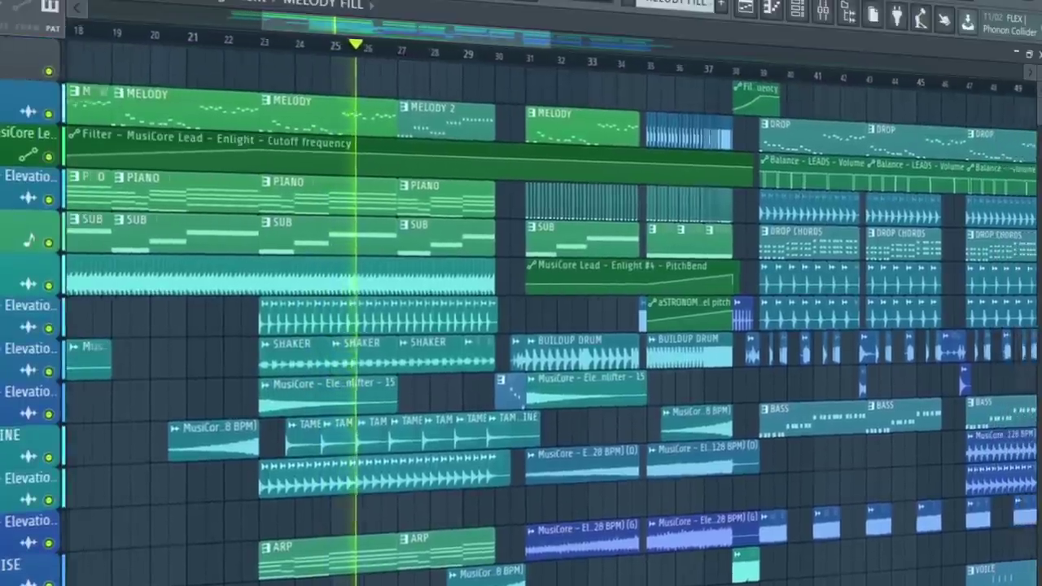
{"action": "scroll", "coordinate": [521, 326], "scroll_direction": "down", "scroll_amount": 1}
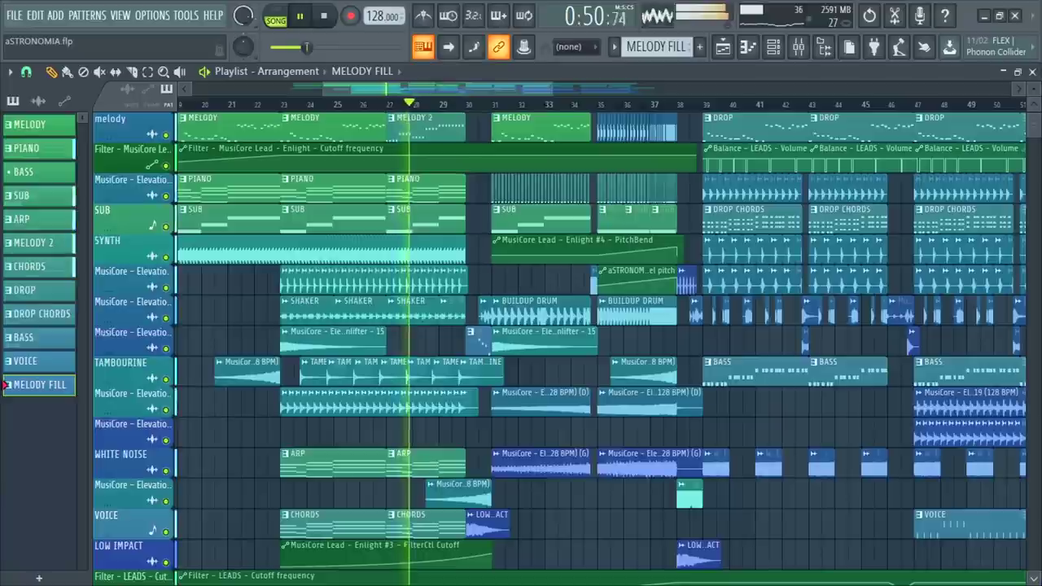
Follow the playback through the build-up and examine its drums, pitch automation, risers and the transition into the drop
{"action": "scroll", "coordinate": [521, 326], "scroll_direction": "right", "scroll_amount": 1}
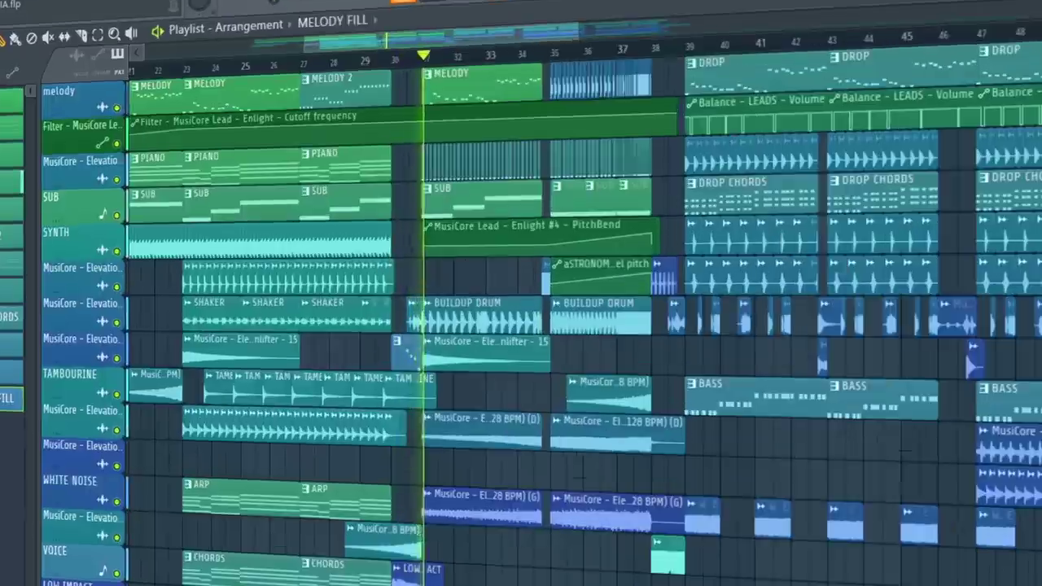
{"action": "scroll", "coordinate": [544, 326], "scroll_direction": "right", "scroll_amount": 1}
{"action": "scroll", "coordinate": [544, 326], "scroll_direction": "up", "scroll_amount": 1}
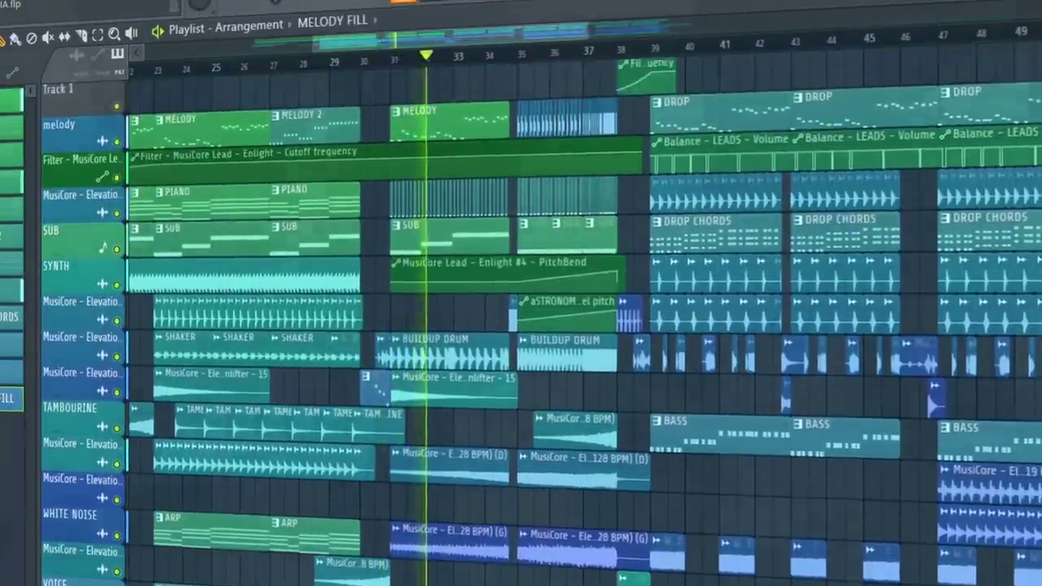
{"action": "scroll", "coordinate": [544, 326], "scroll_direction": "right", "scroll_amount": 2}
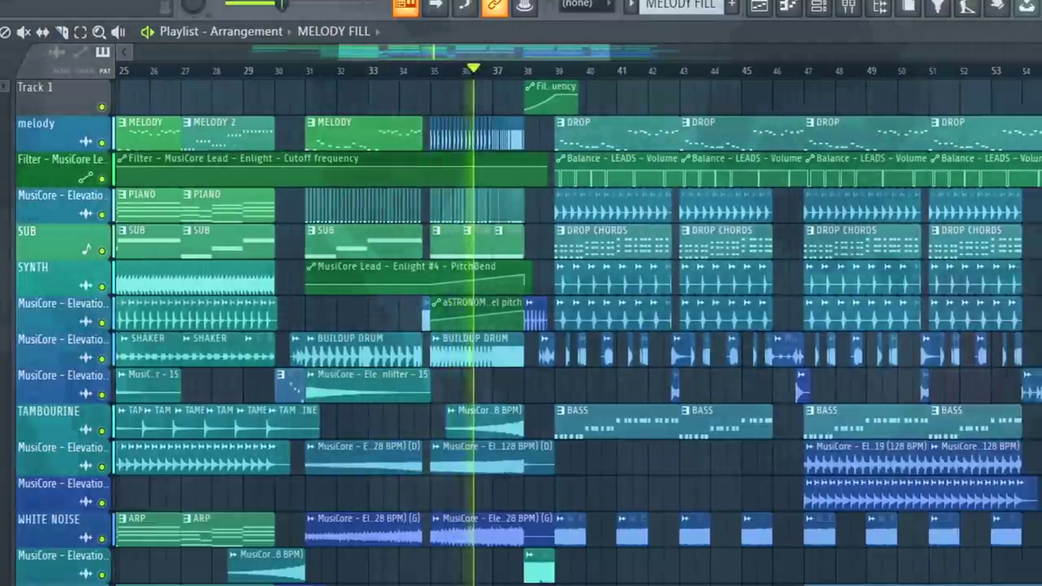
{"action": "scroll", "coordinate": [578, 332], "scroll_direction": "right", "scroll_amount": 3}
{"action": "scroll", "coordinate": [578, 332], "scroll_direction": "down", "scroll_amount": 2}
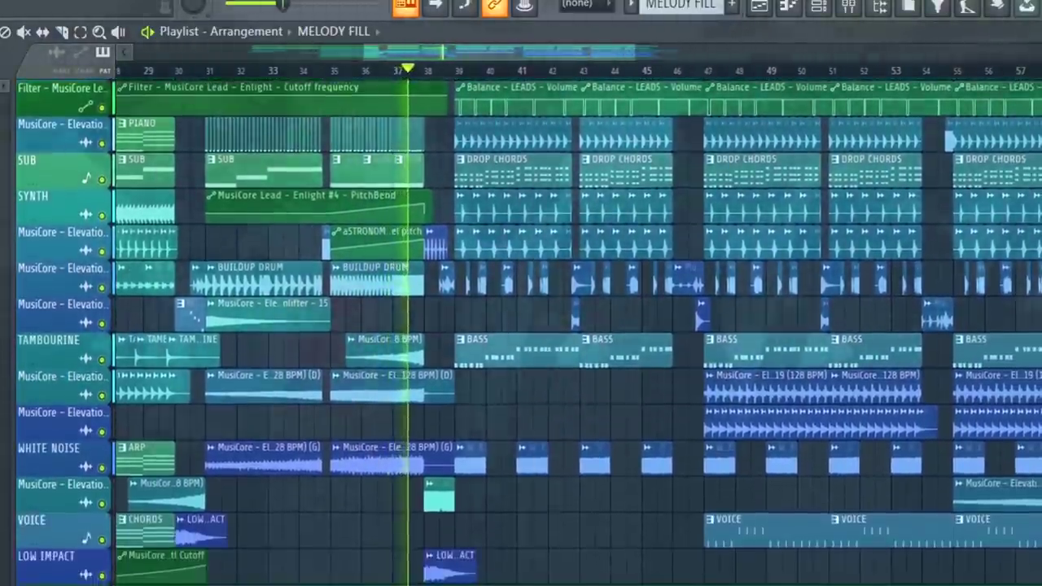
{"action": "scroll", "coordinate": [578, 332], "scroll_direction": "right", "scroll_amount": 1}
{"action": "scroll", "coordinate": [578, 332], "scroll_direction": "up", "scroll_amount": 2}
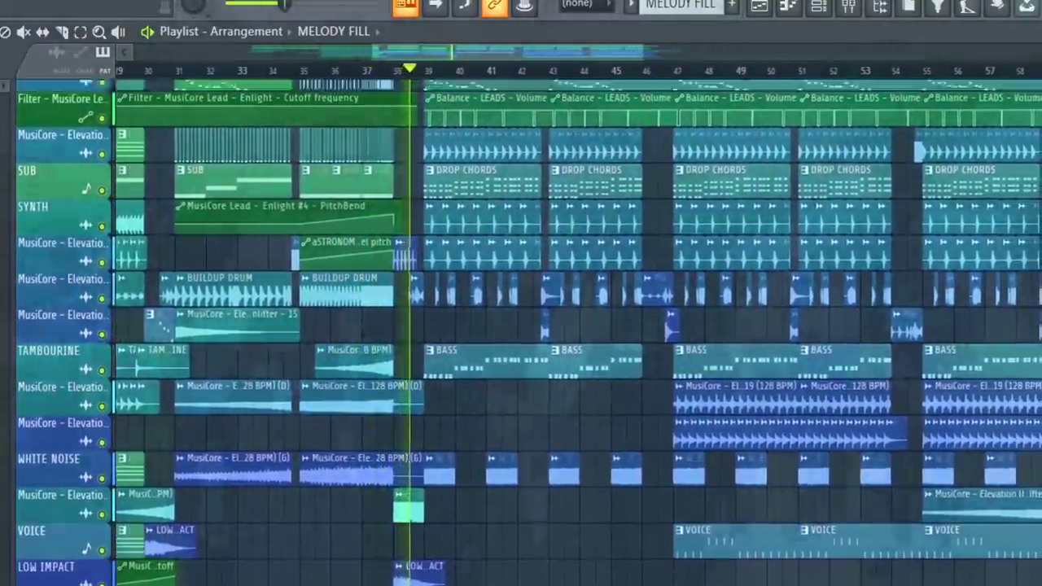
Follow the playback through the drop and examine its lead, chord, bass, voice and percussion clips
{"action": "scroll", "coordinate": [578, 332], "scroll_direction": "right", "scroll_amount": 1}
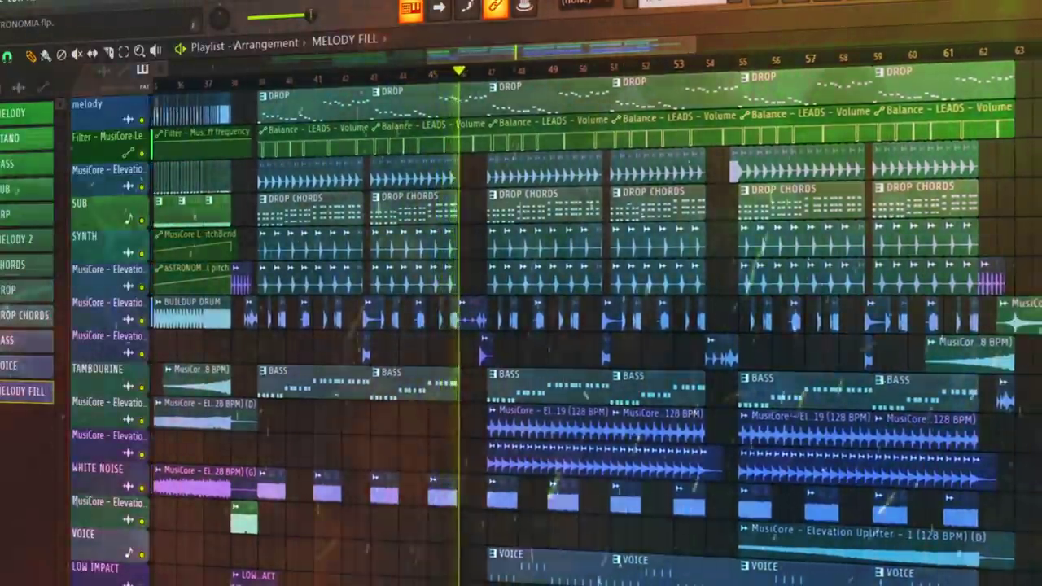
{"action": "scroll", "coordinate": [570, 325], "scroll_direction": "down", "scroll_amount": 1}
{"action": "scroll", "coordinate": [570, 326], "scroll_direction": "up", "scroll_amount": 1}
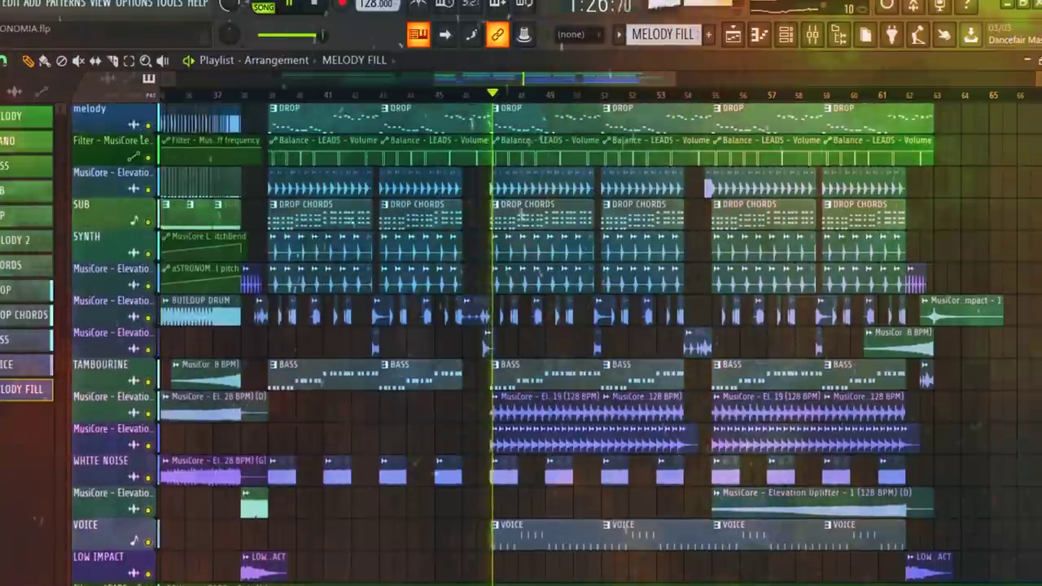